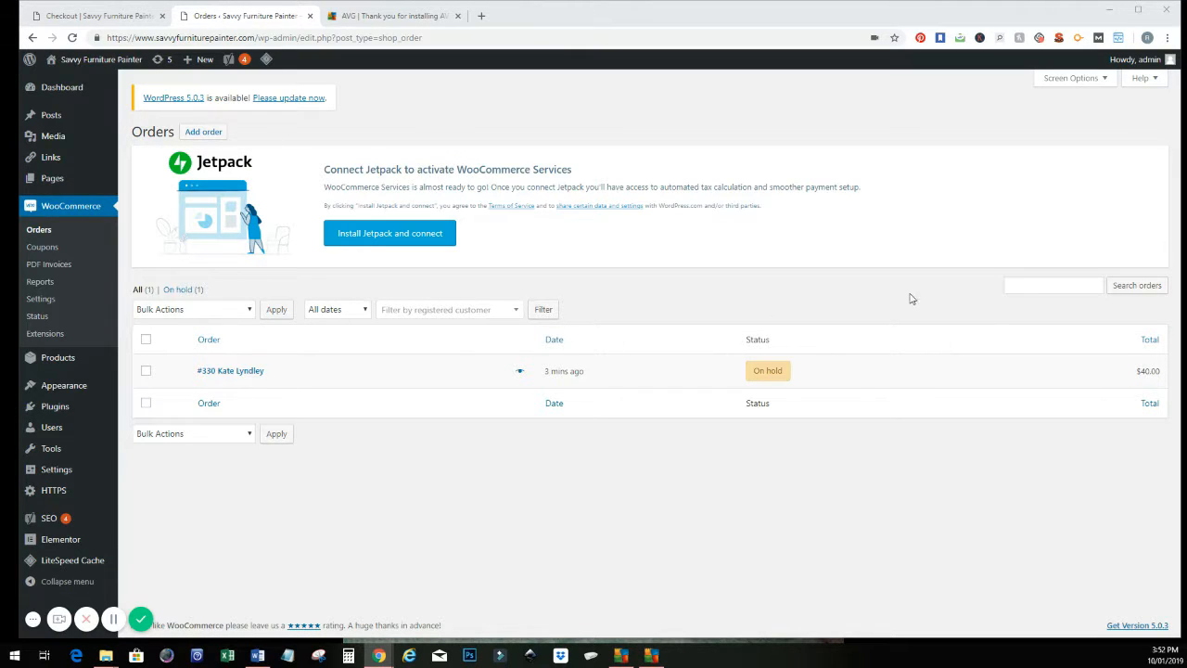
Step: Open the on-hold order from the order list and set its status to Processing
mouse_move(1147, 381)
left_click(239, 373)
mouse_move(752, 376)
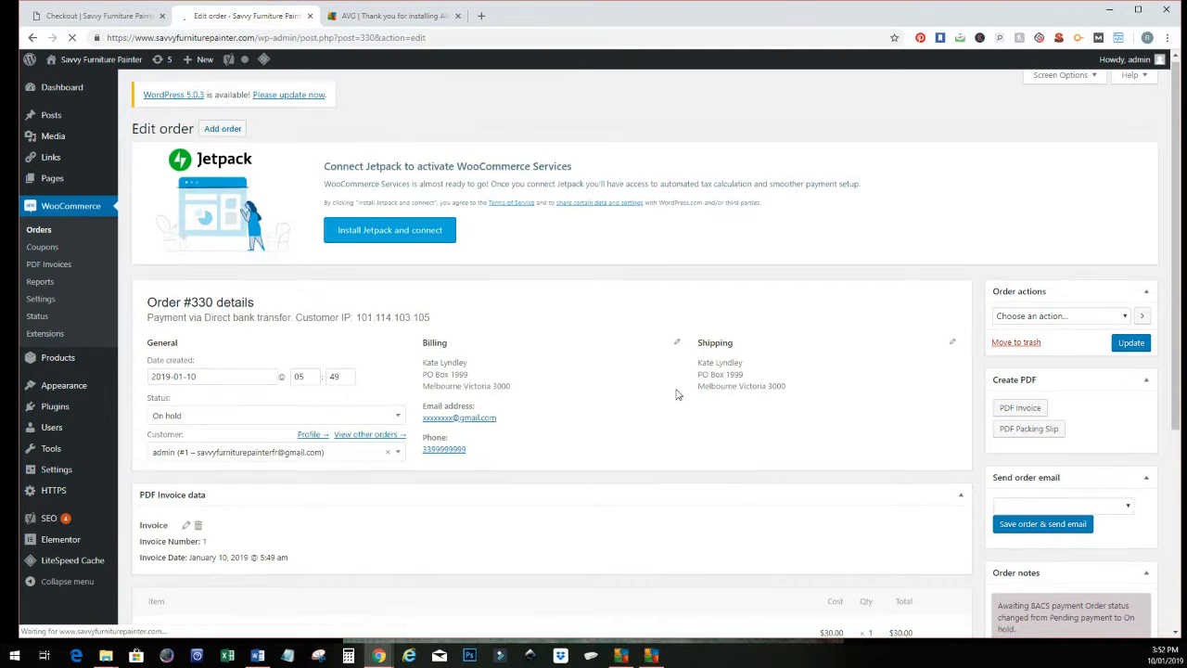
scroll(408, 325, "down", 2)
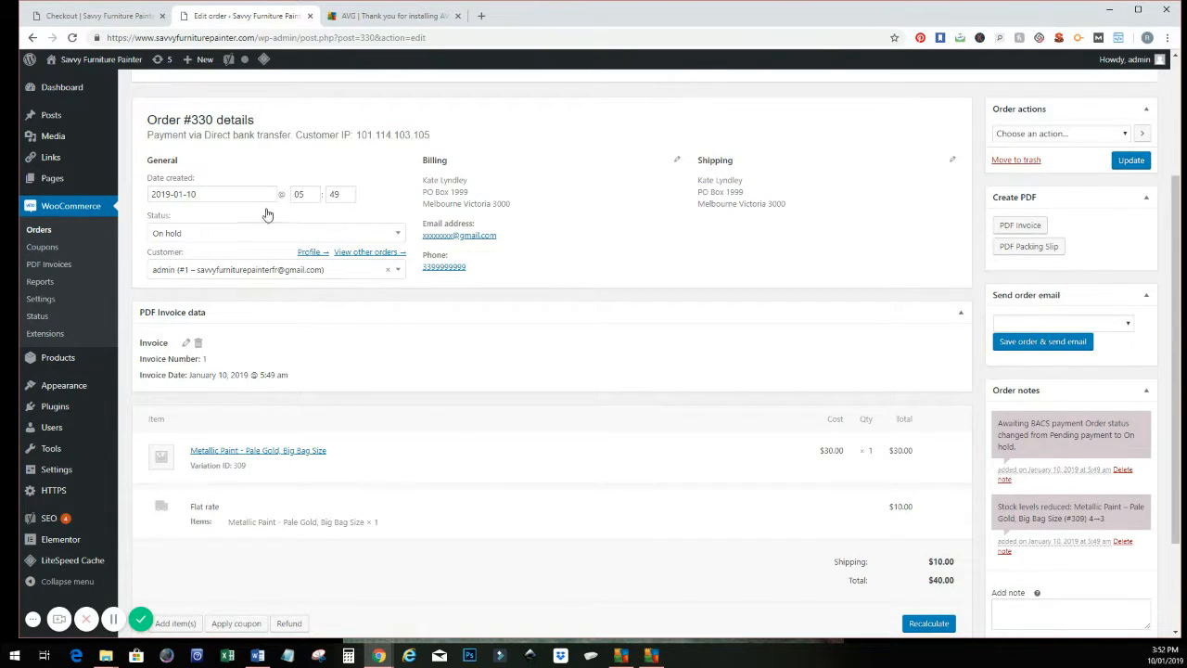
left_click(363, 239)
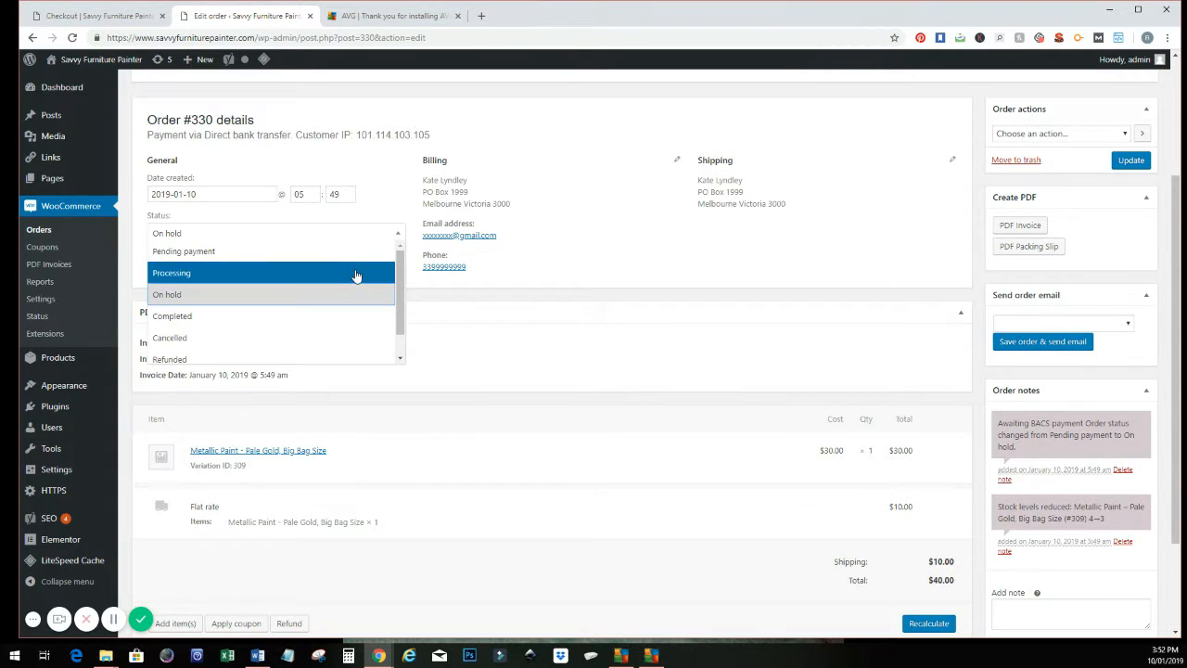
left_click(356, 273)
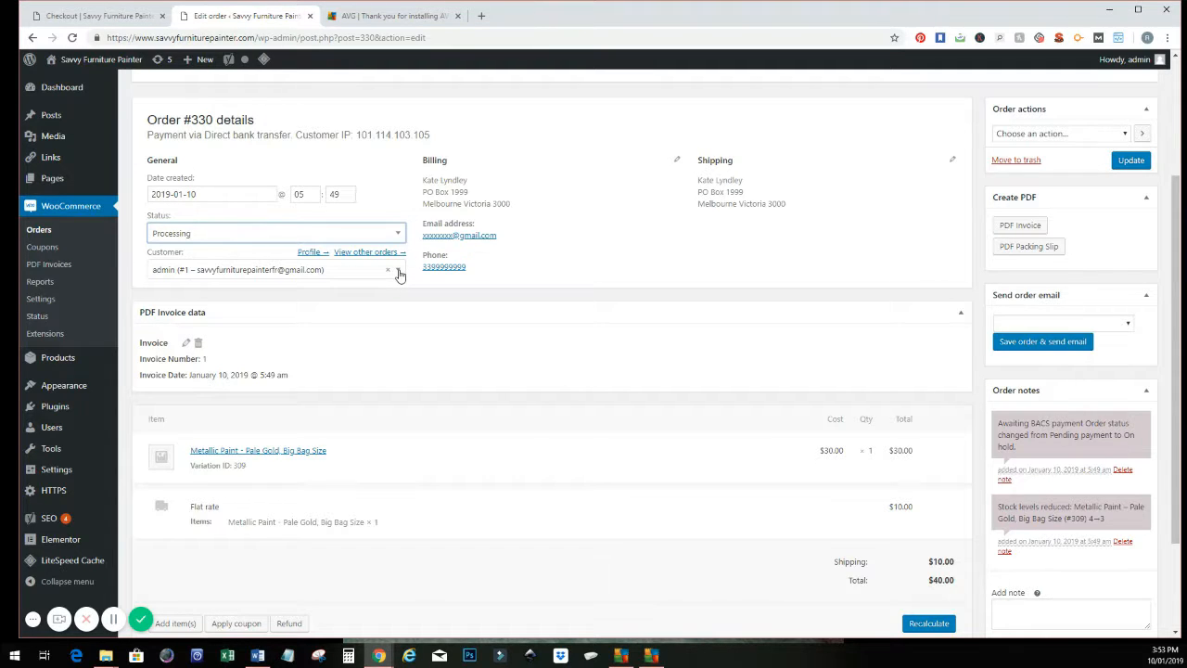
Step: Check the order's customer selector, then open the billing details for editing and review the address and payment fields
left_click(399, 276)
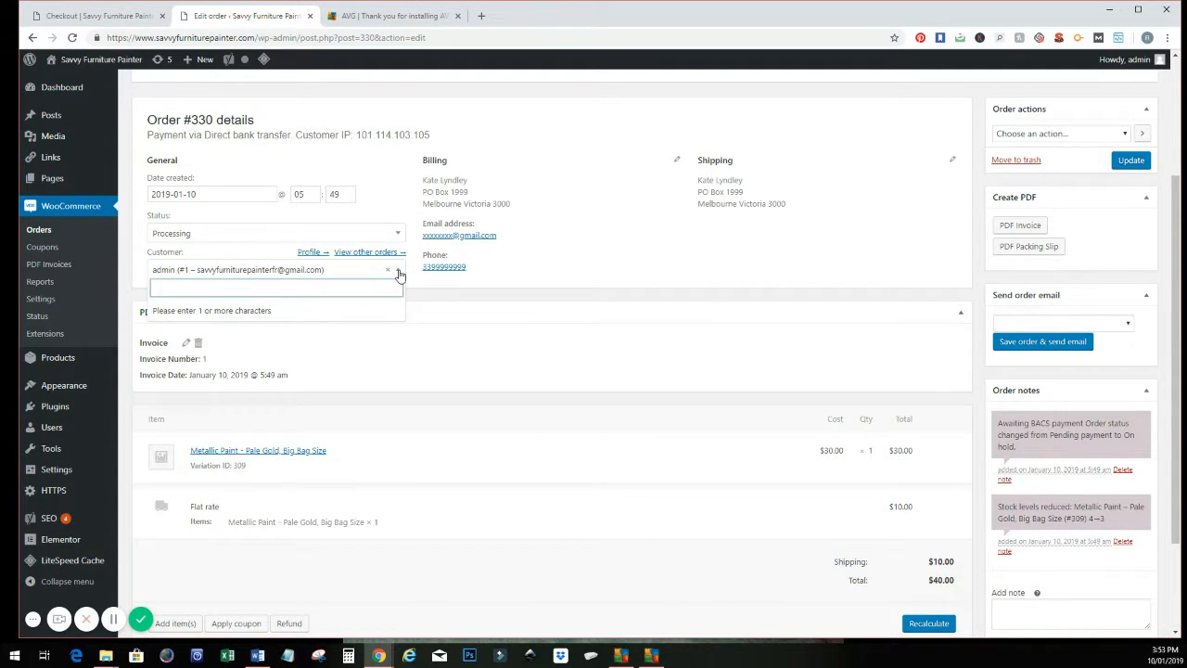
left_click(400, 274)
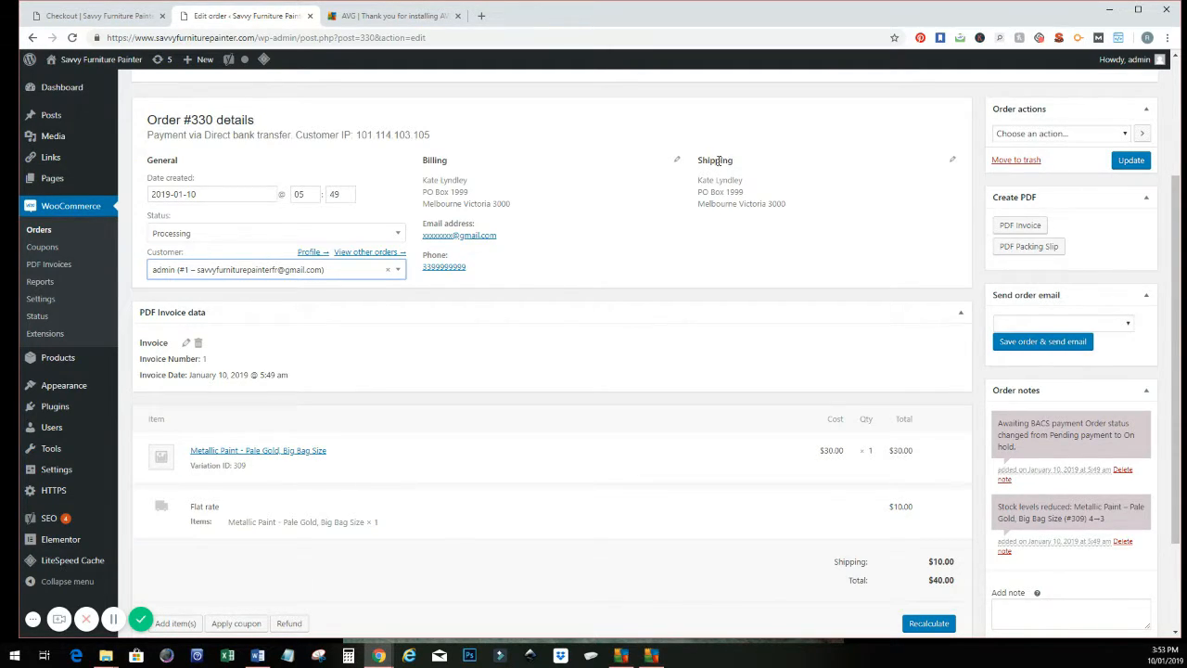
left_click(676, 161)
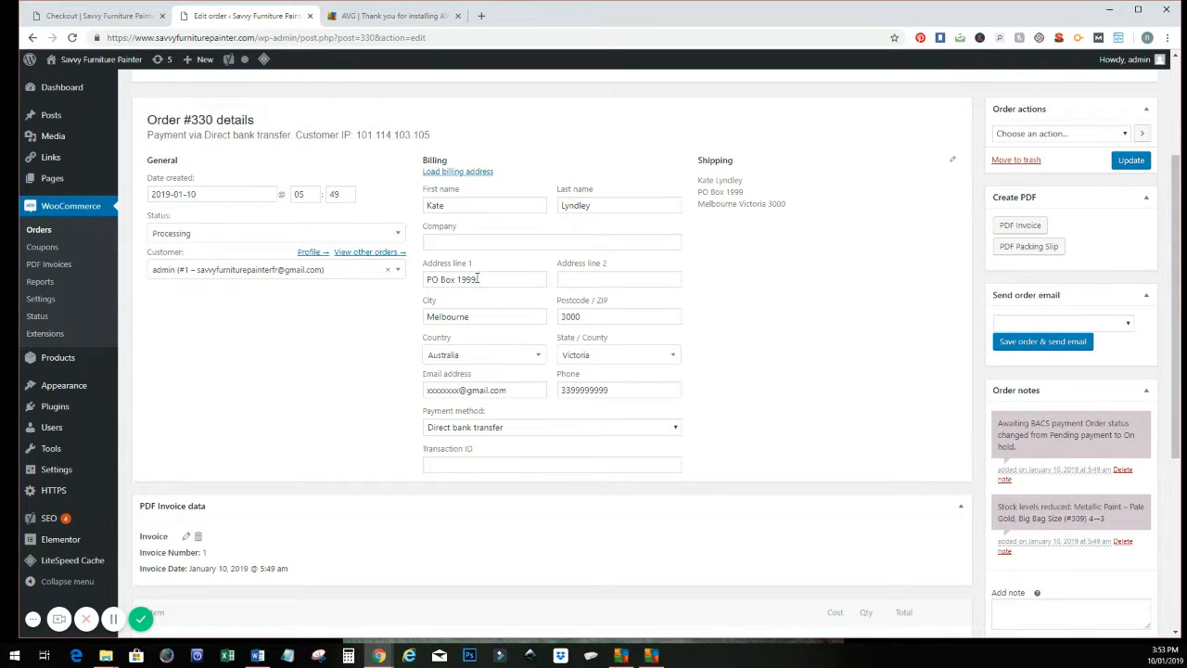
scroll(679, 295, "down", 2)
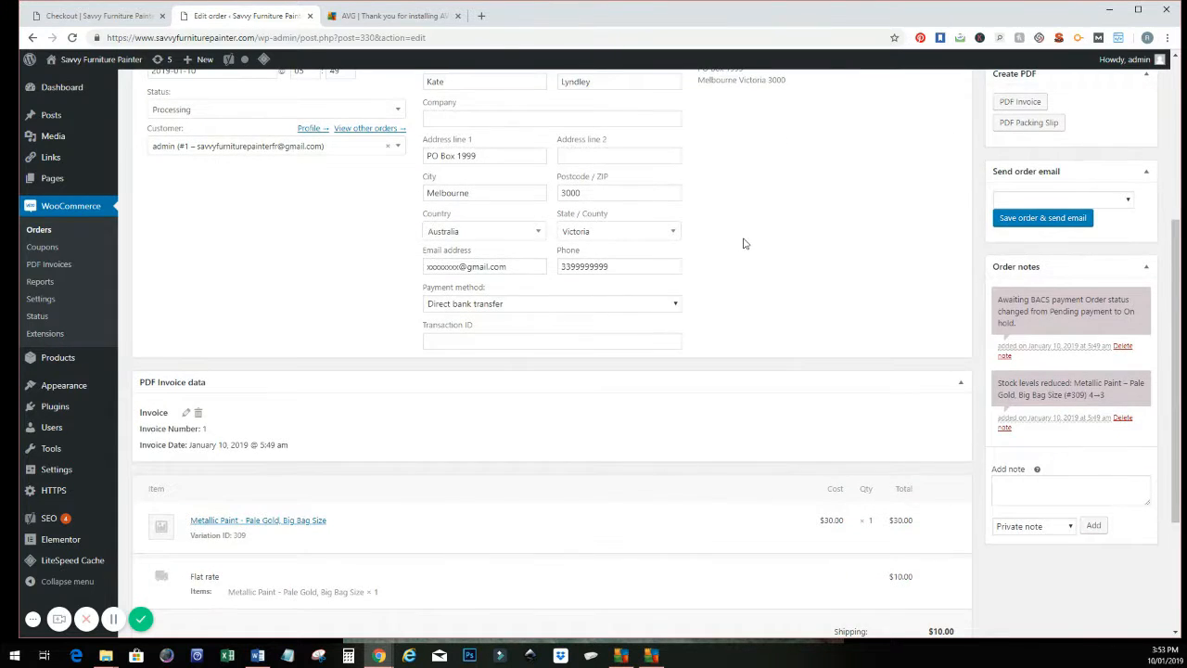
scroll(745, 243, "up", 1)
scroll(745, 246, "down", 3)
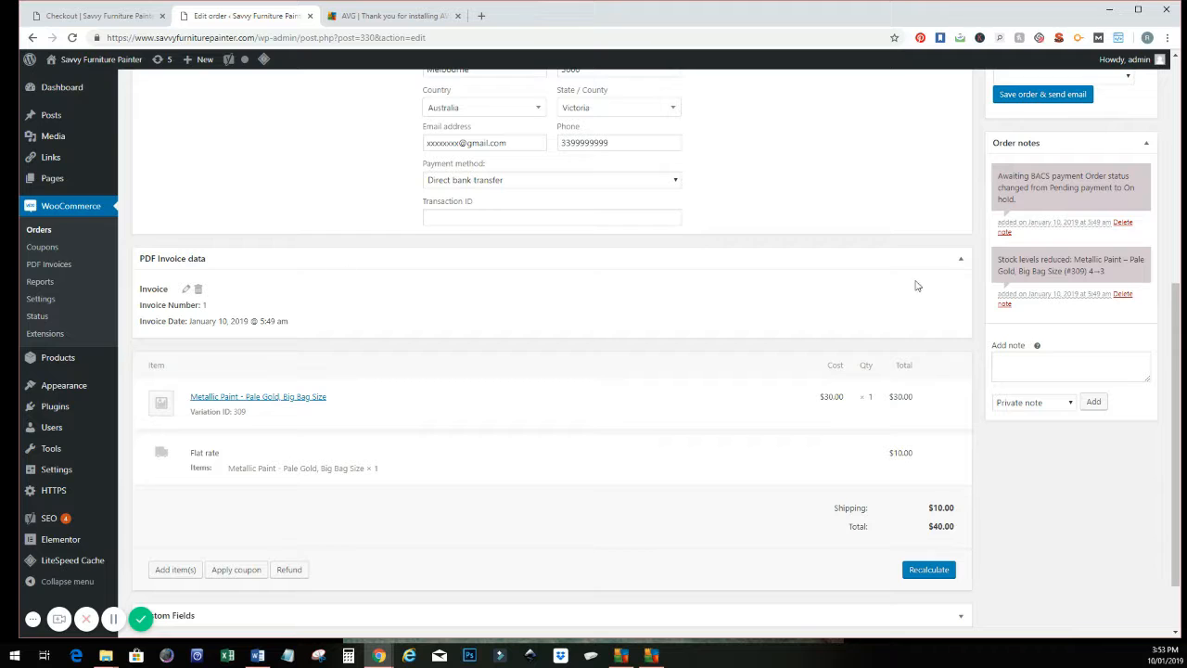
Step: Collapse the PDF Invoice data section, set the Pale Gold, Big Bag Size item's quantity to 2 and save it
left_click(961, 263)
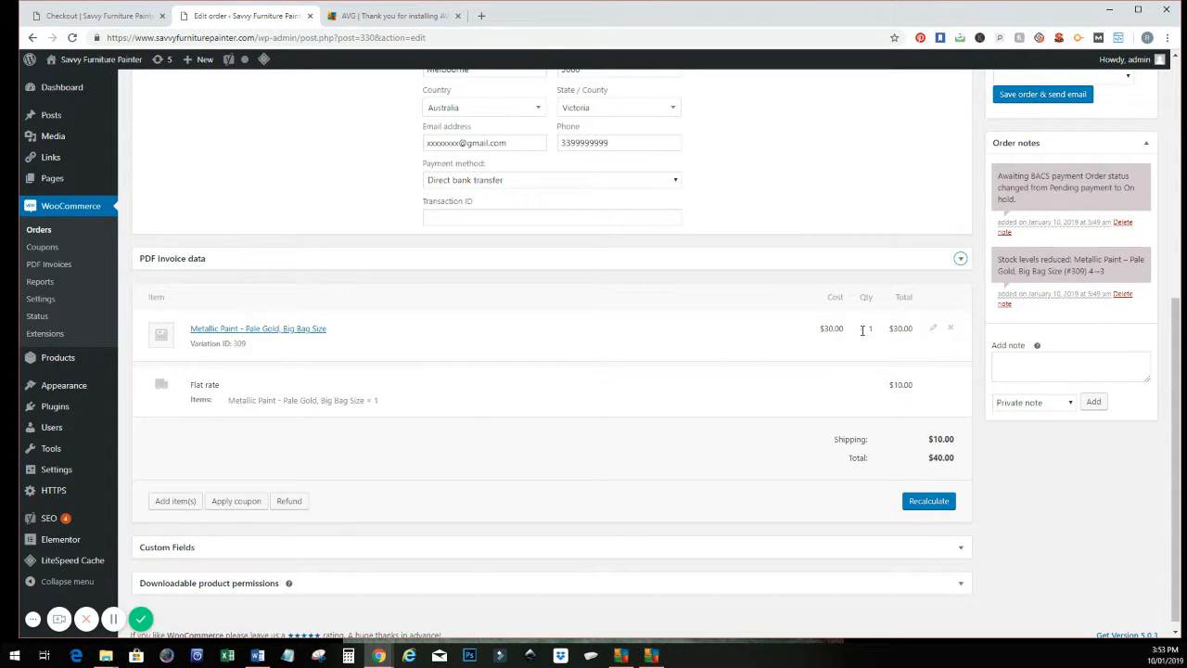
left_click(933, 328)
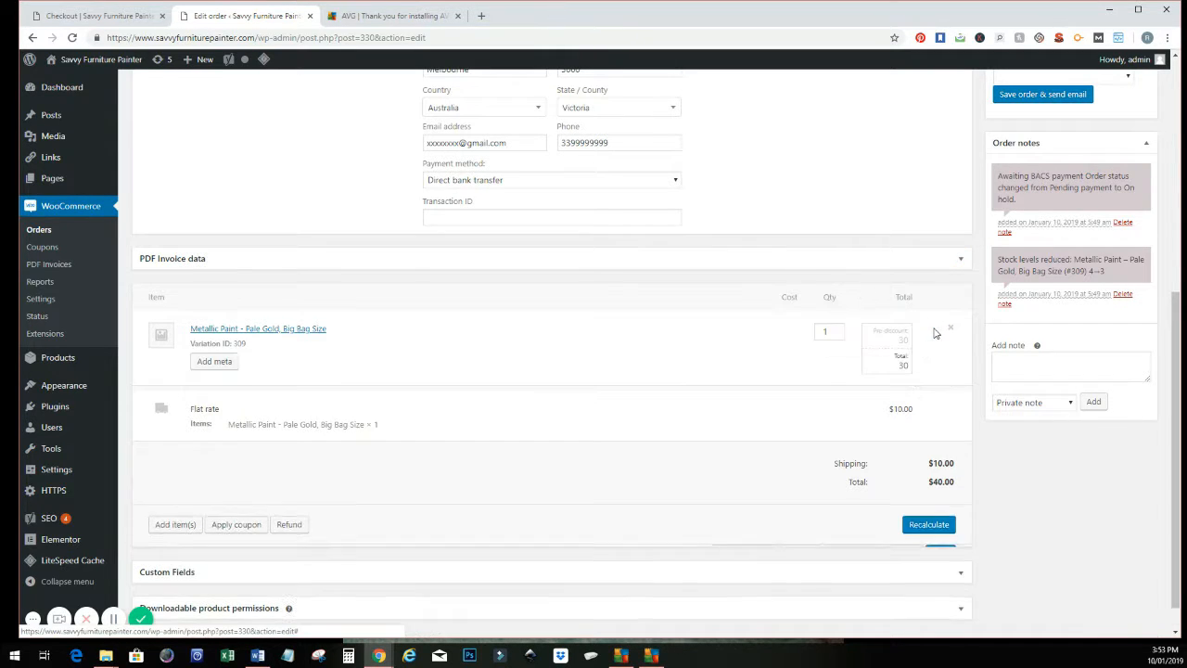
left_click(838, 329)
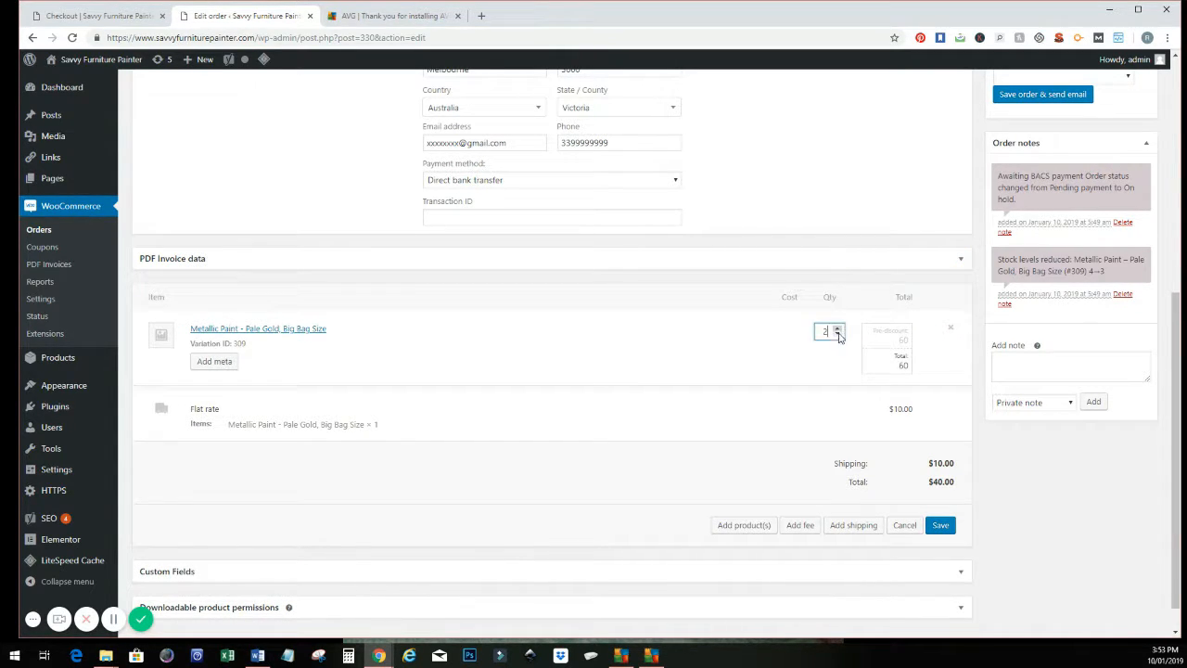
left_click(819, 389)
left_click(938, 525)
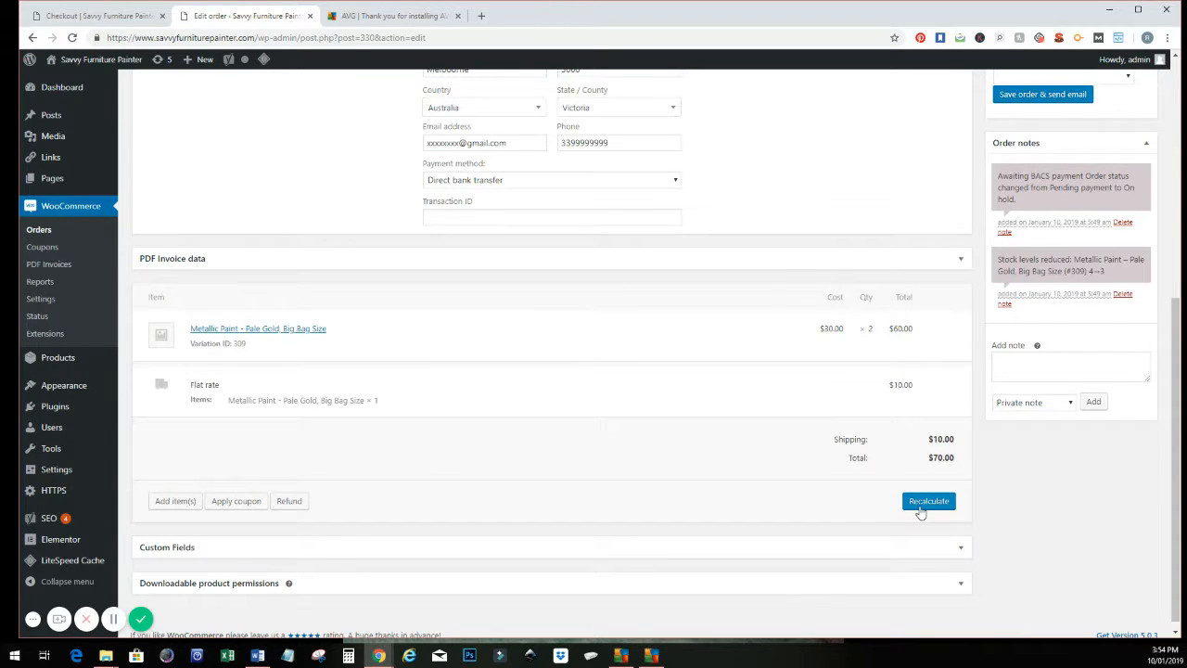
Step: Open the flat rate shipping line for editing and look through the available shipping methods
left_click(935, 385)
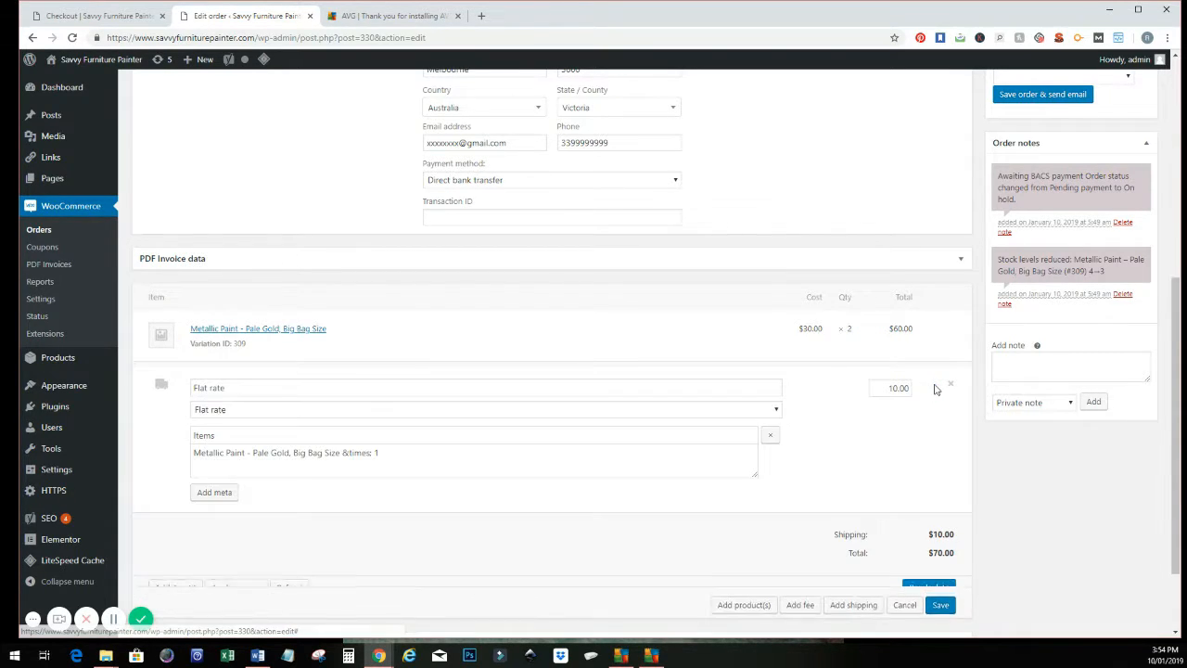
left_click_drag(886, 387, 924, 394)
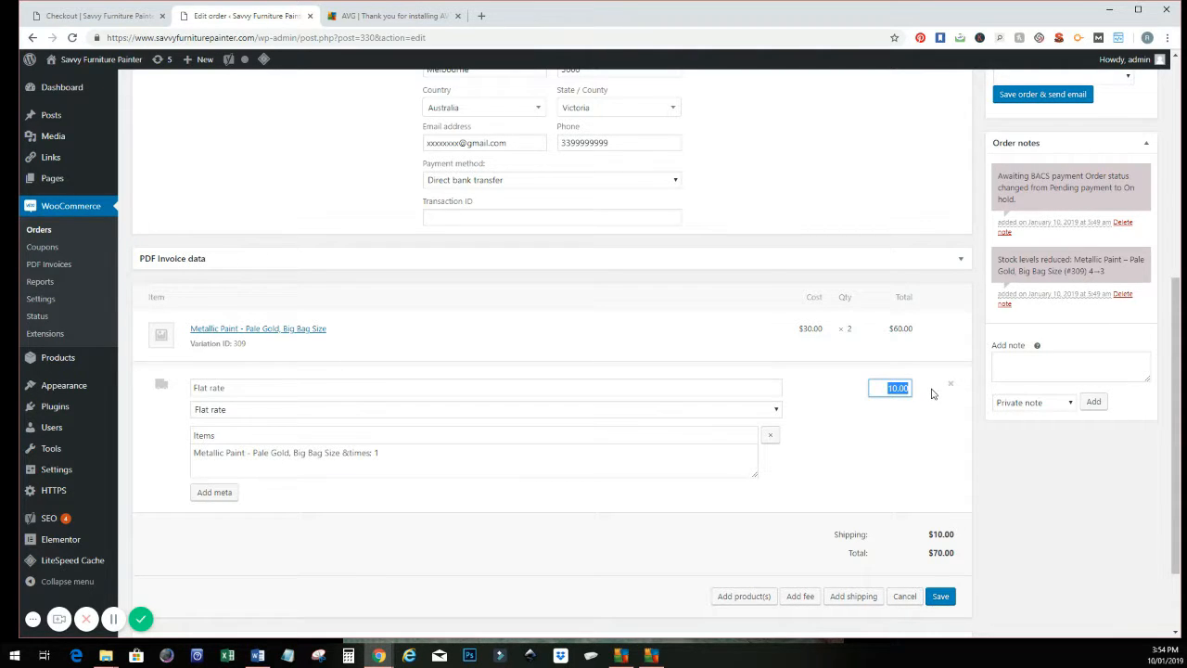
left_click(942, 409)
left_click(268, 411)
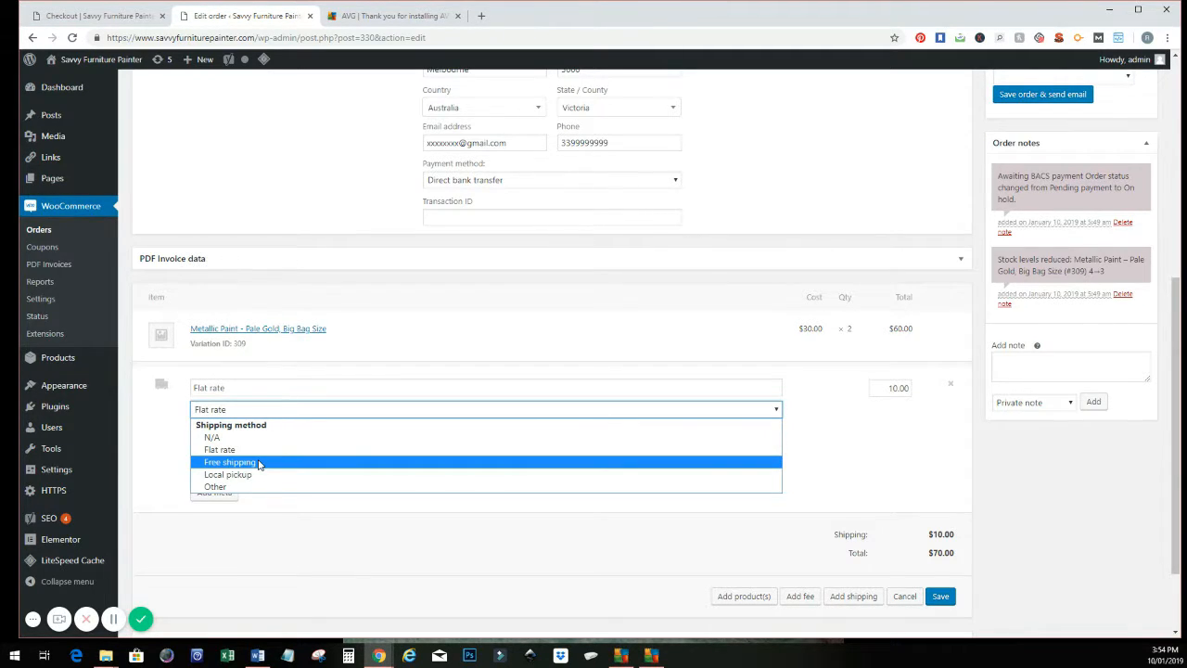
left_click(858, 441)
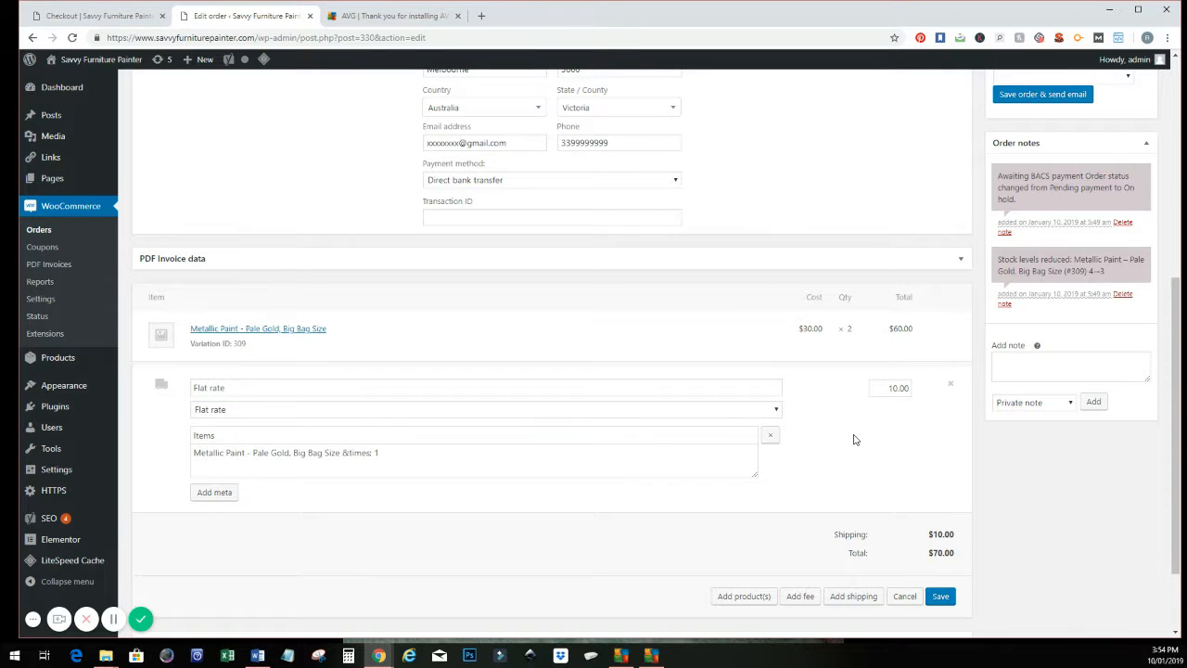
Step: Search the products for "metall" and add Metallic Paint - Rose Gold, Large Size to the order
scroll(851, 426, "down", 1)
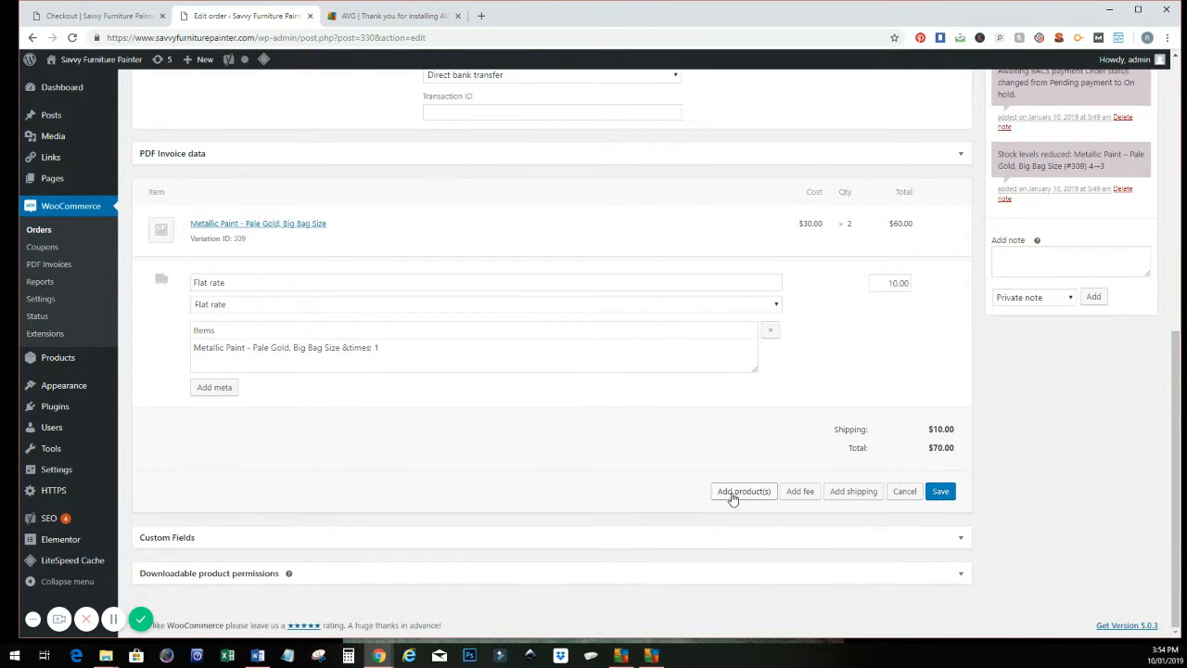
left_click(738, 493)
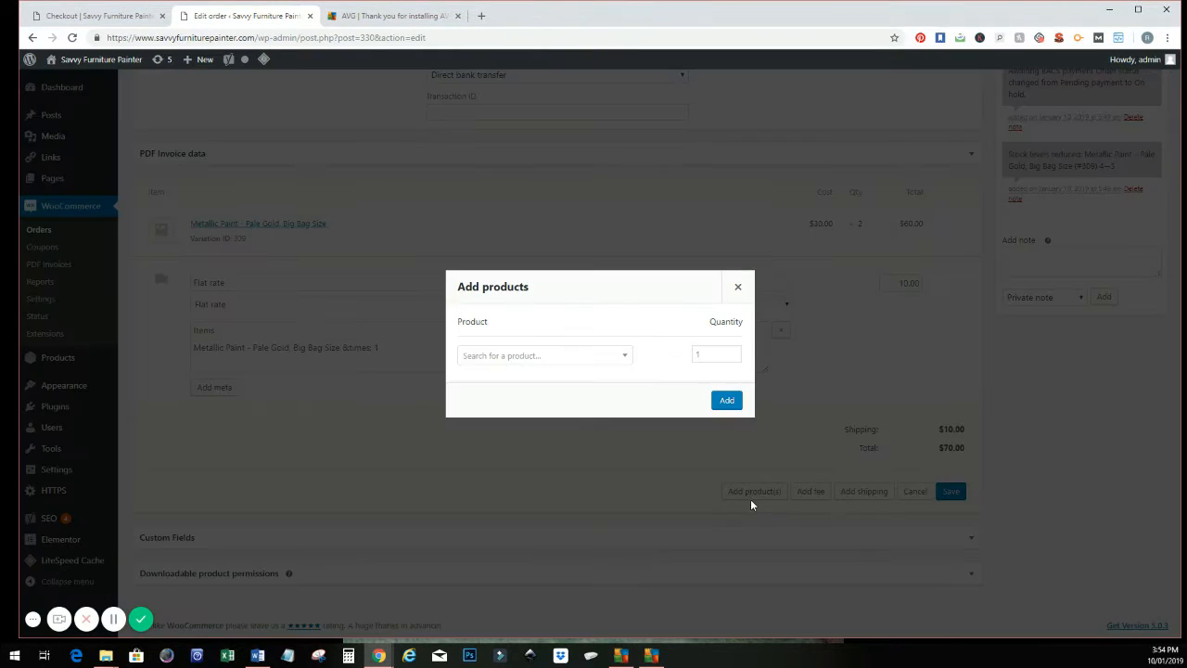
left_click(557, 365)
type("met")
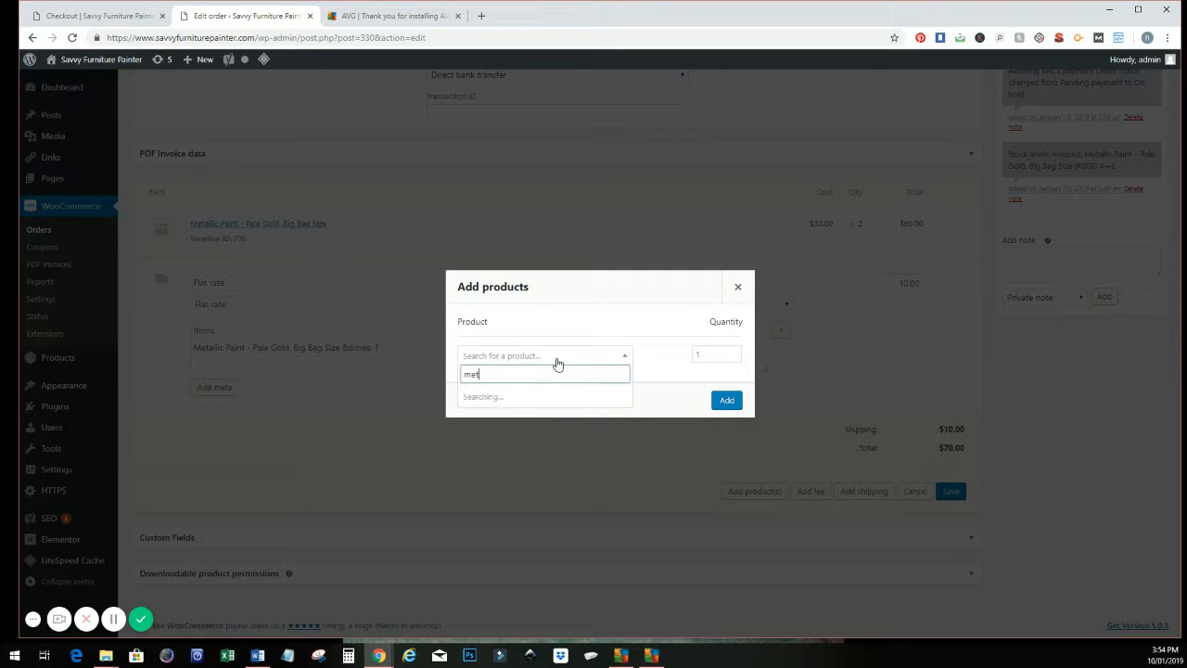
type("all")
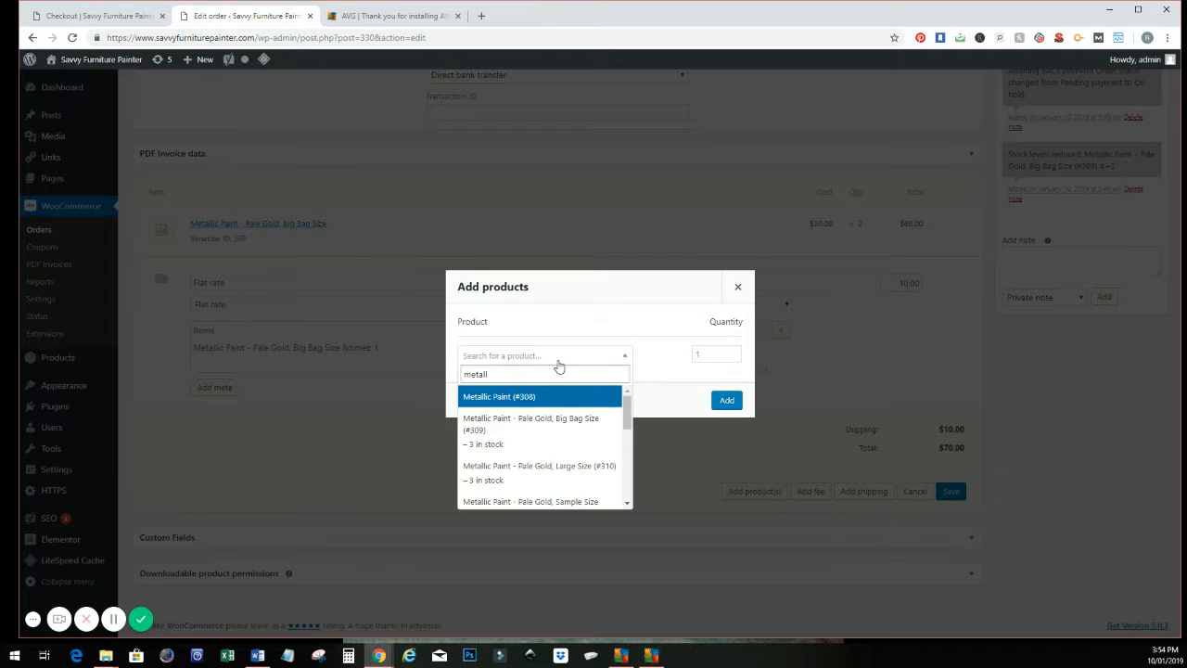
scroll(552, 436, "down", 3)
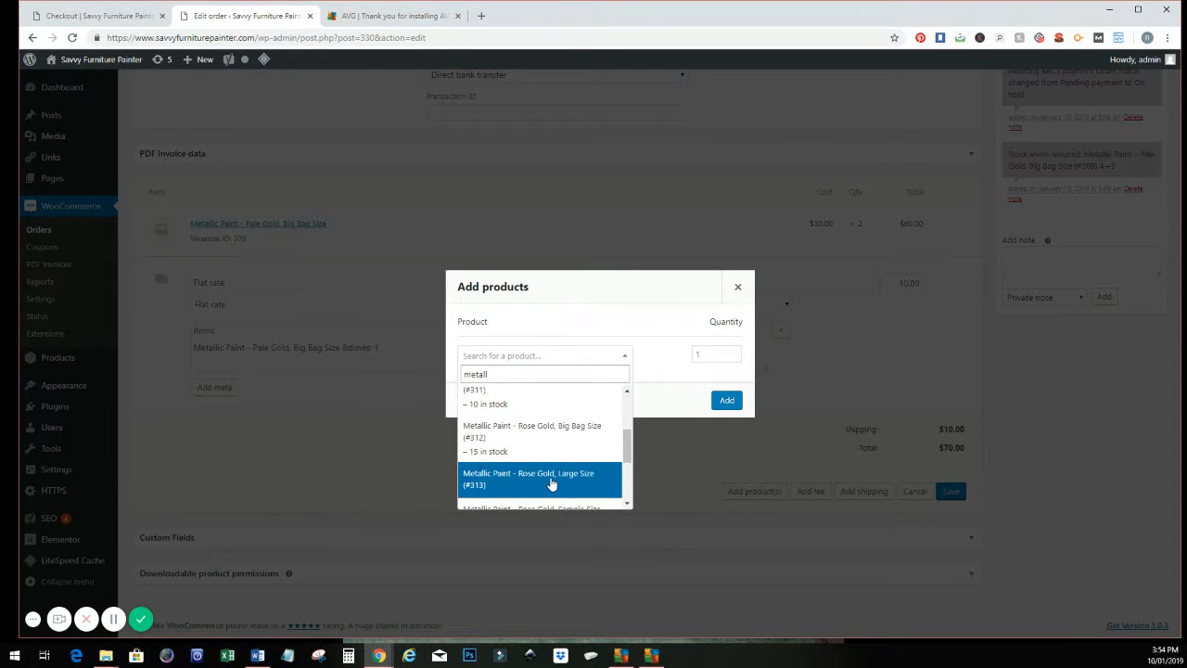
left_click(551, 481)
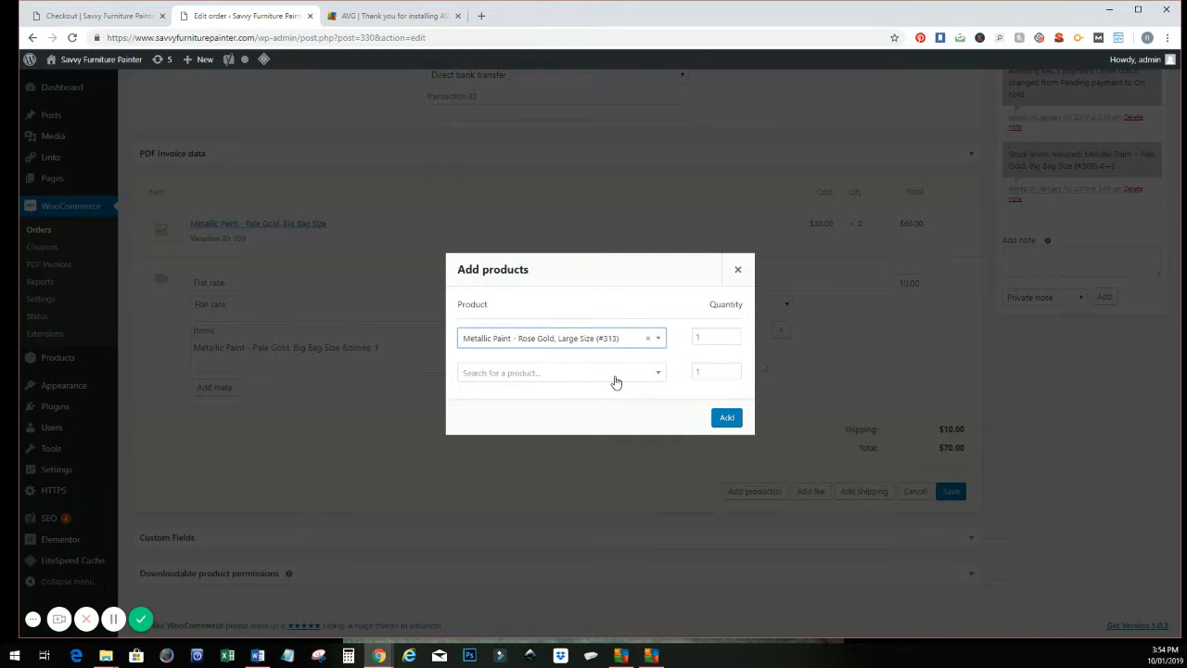
left_click(727, 418)
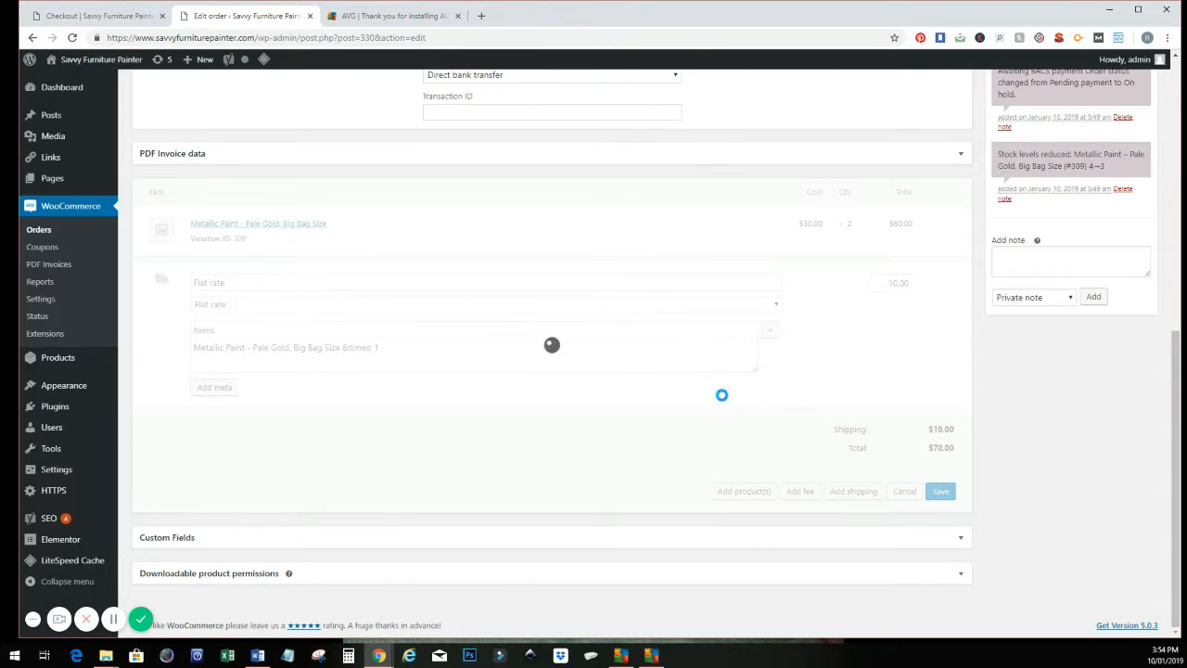
Step: Review the order's items and totals and show the options for adding more items
scroll(872, 399, "up", 4)
scroll(868, 407, "down", 2)
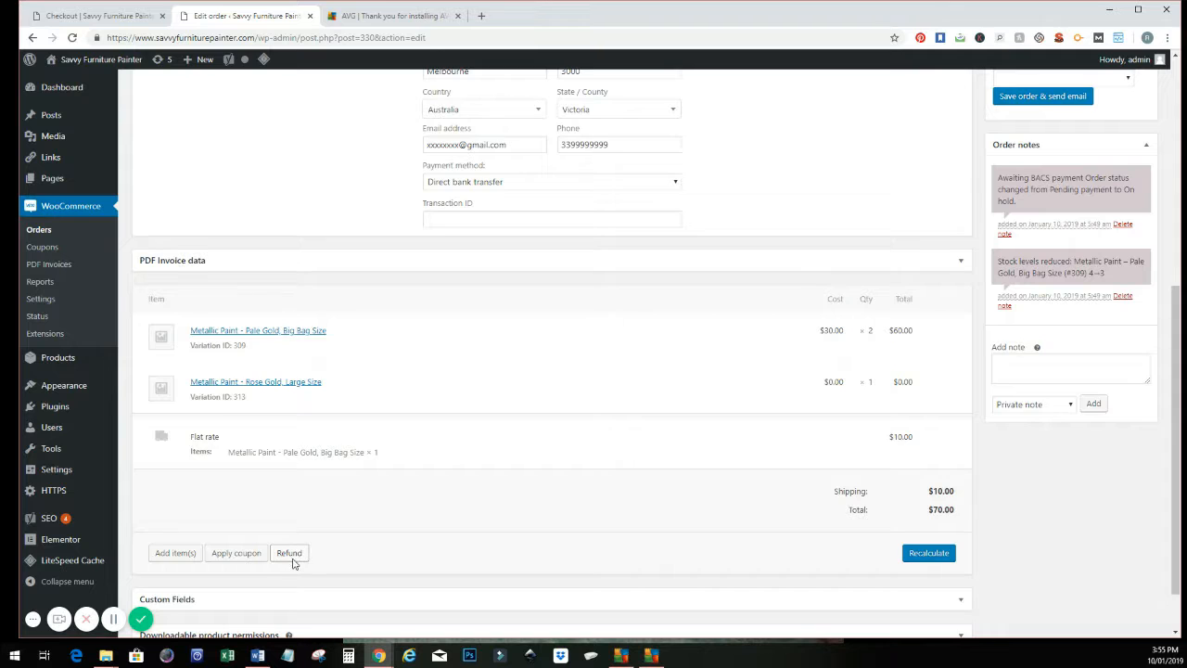
scroll(291, 561, "down", 1)
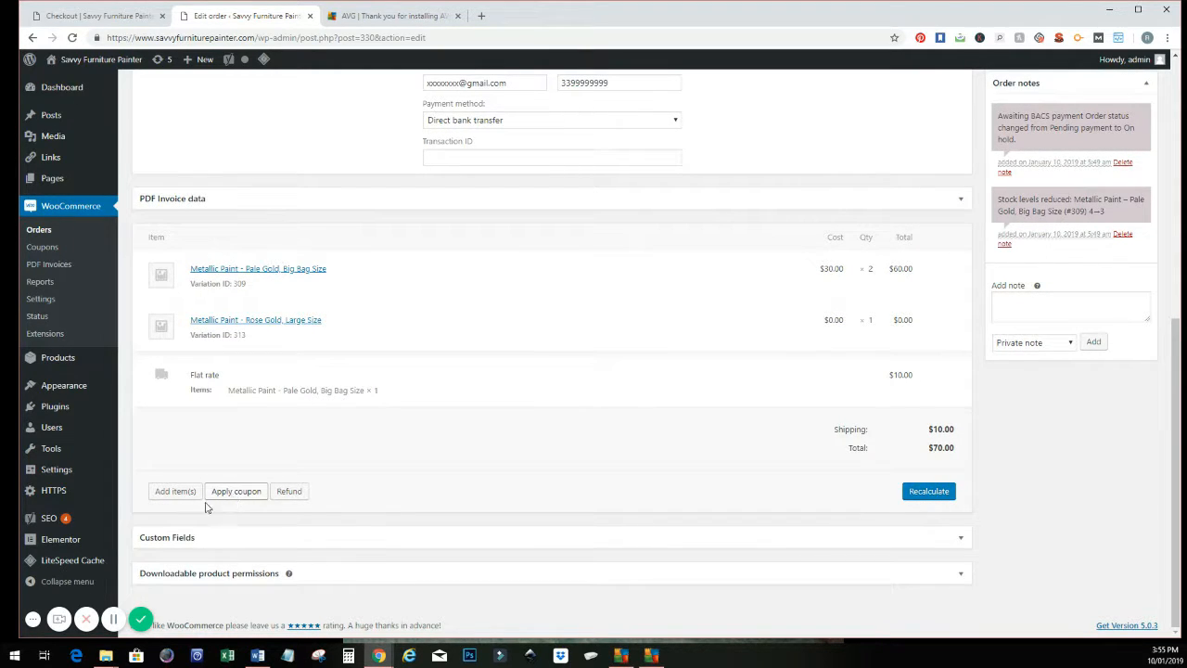
left_click(172, 492)
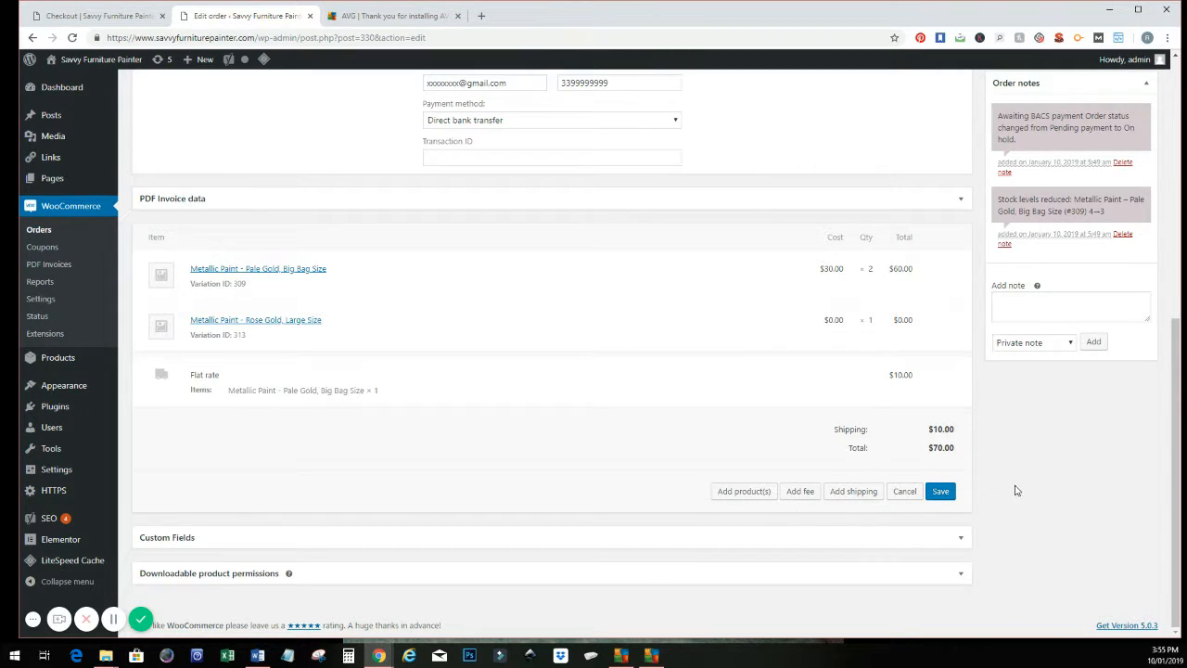
Step: Add a note to the customer on the order reading "change of stock to be sent to you"
scroll(1016, 490, "up", 2)
left_click(1066, 491)
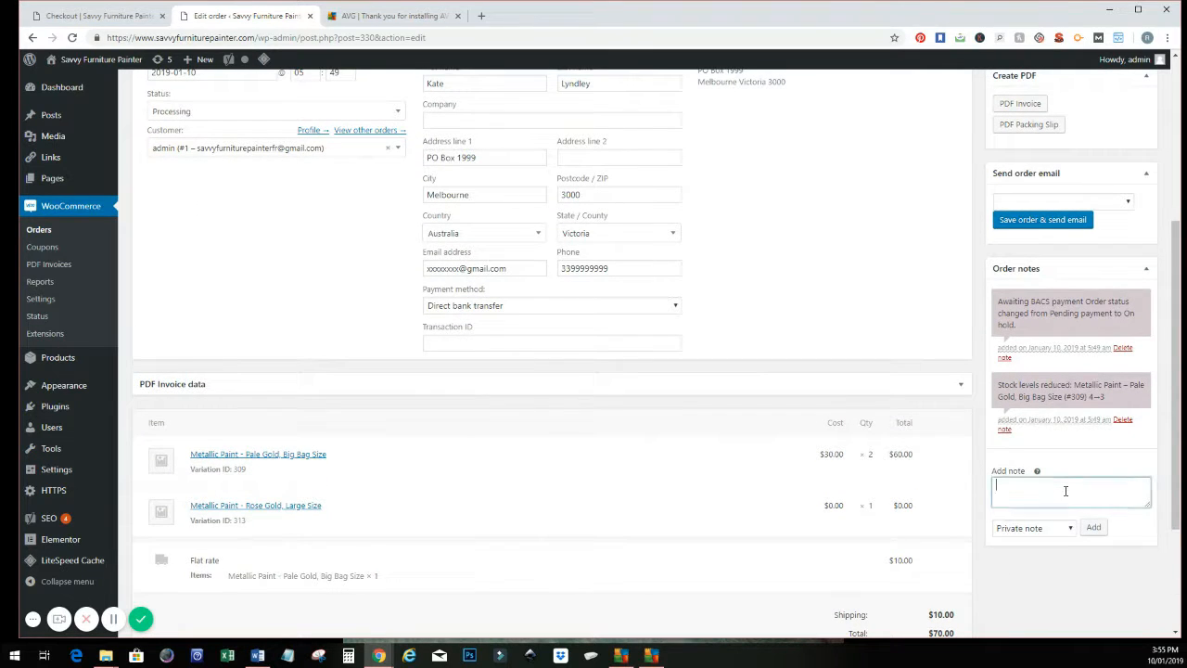
scroll(1066, 491, "up", 1)
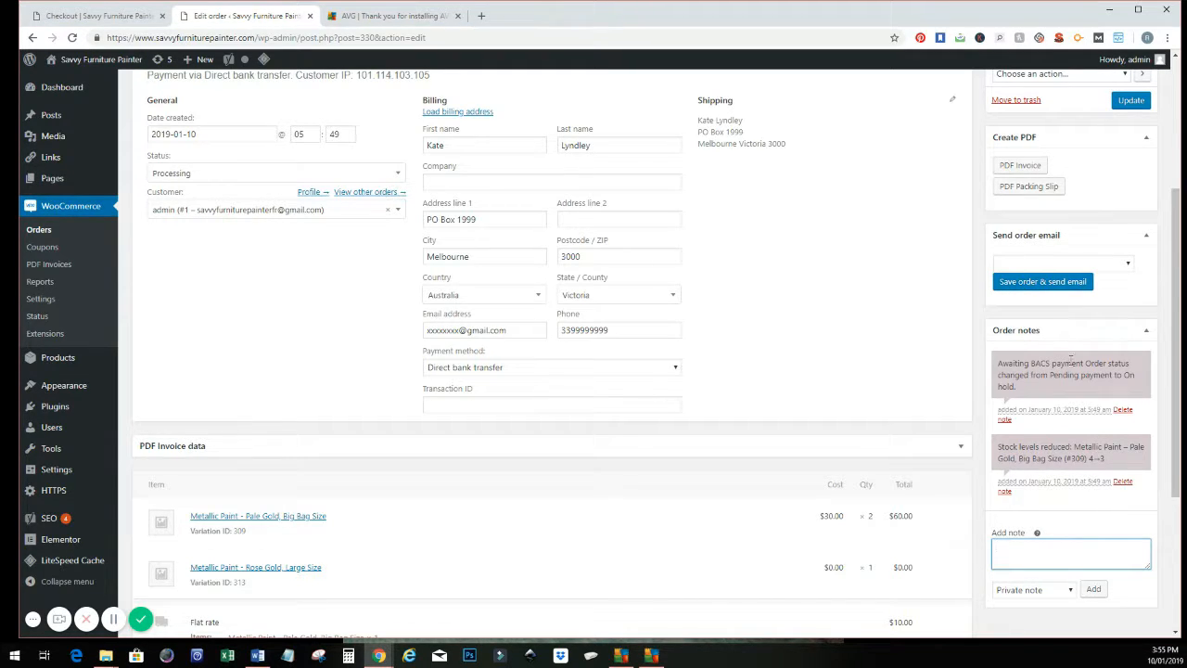
scroll(1058, 524, "down", 1)
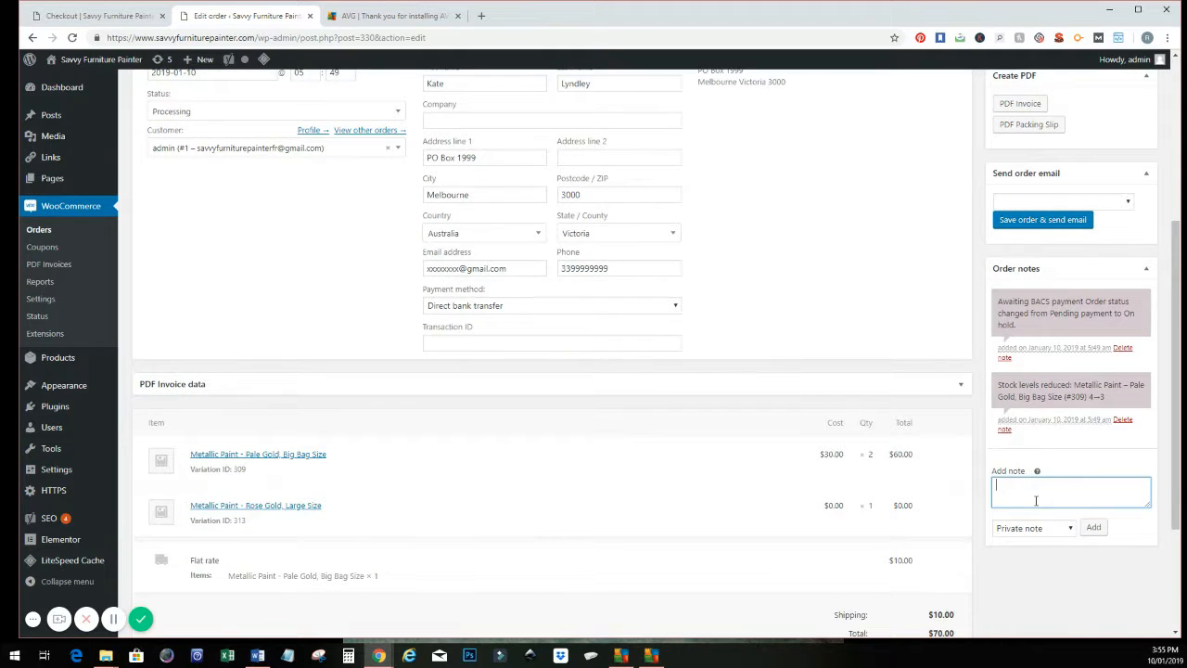
left_click(1067, 529)
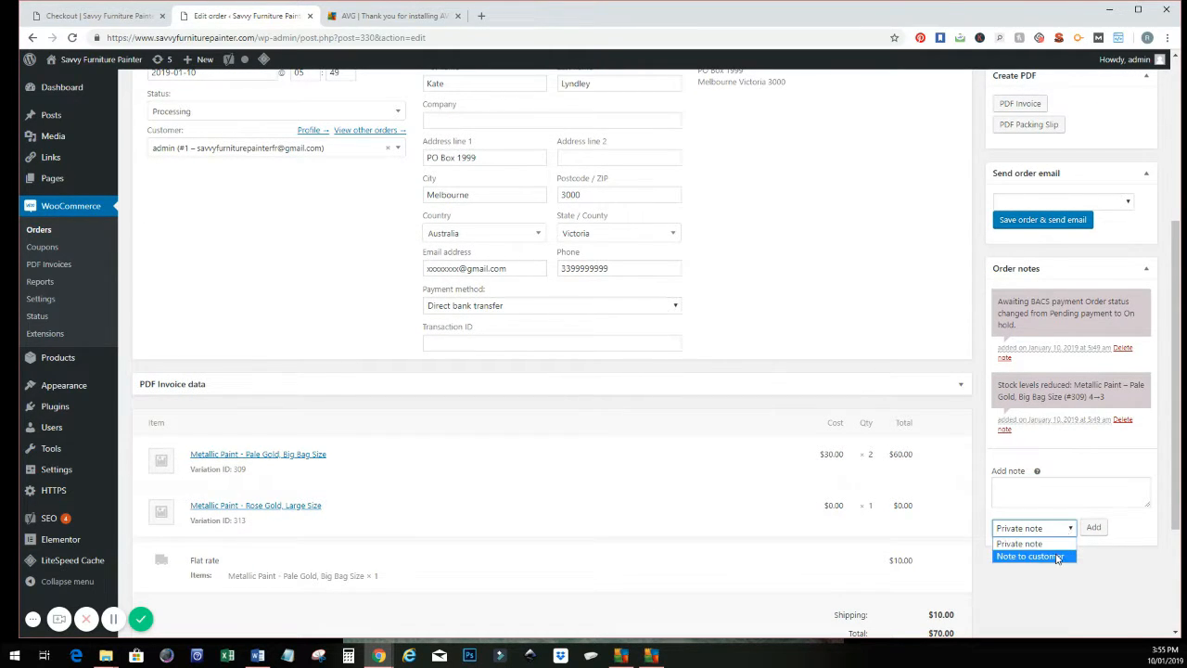
left_click(1056, 556)
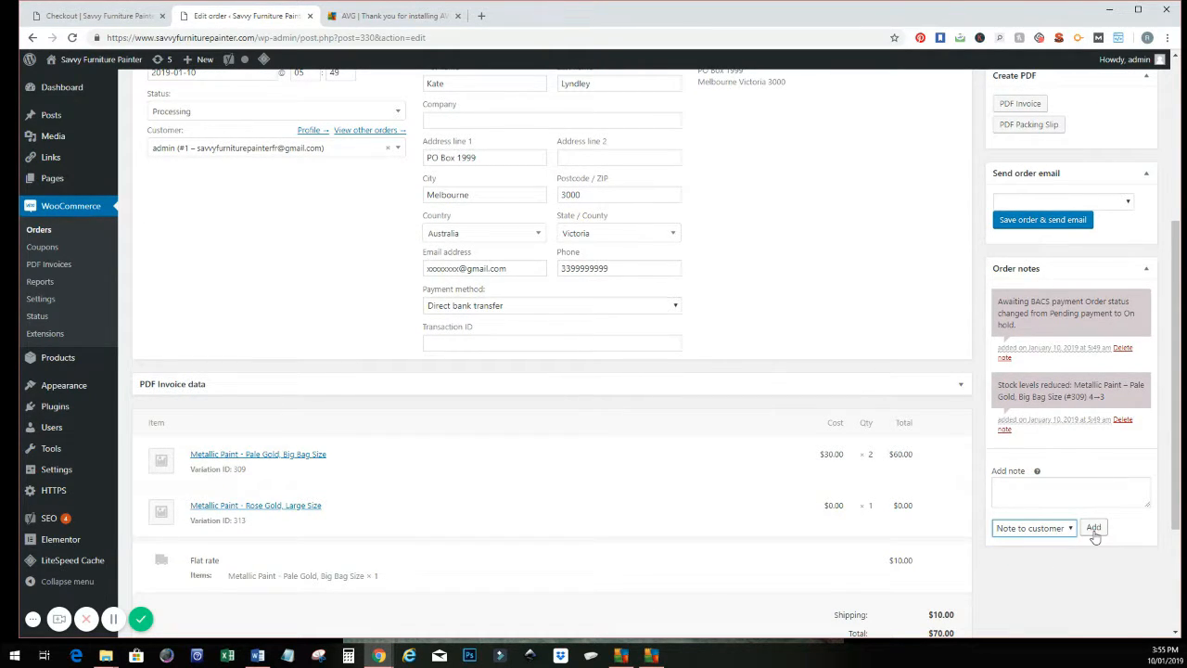
left_click(1036, 496)
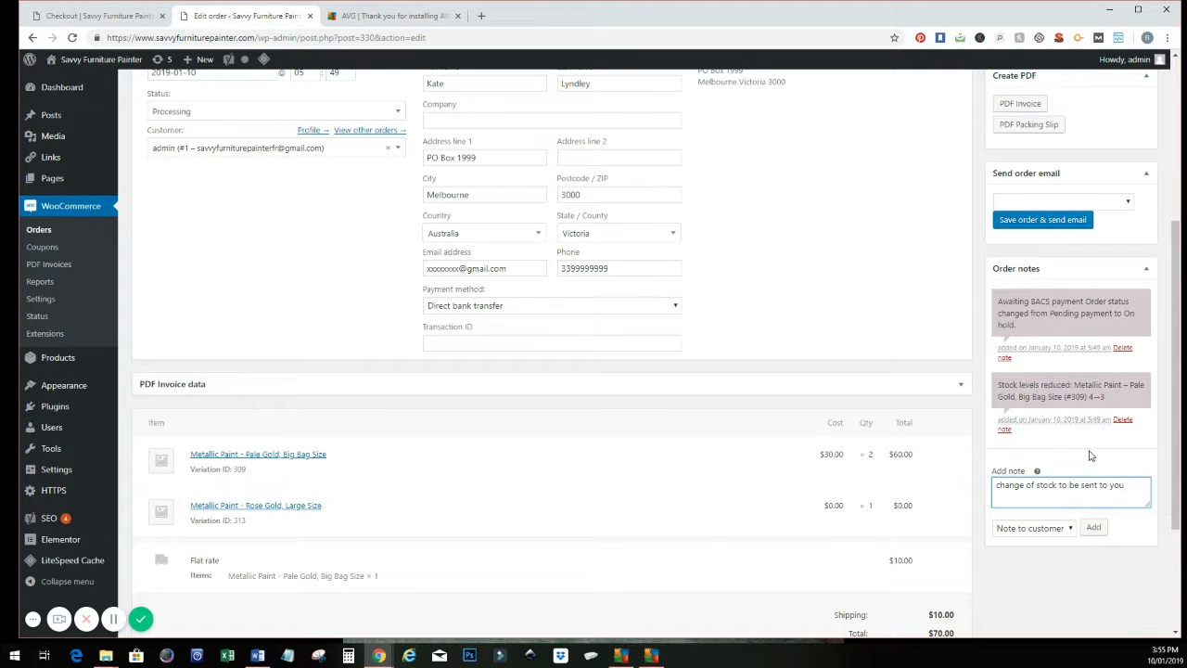
left_click(1094, 527)
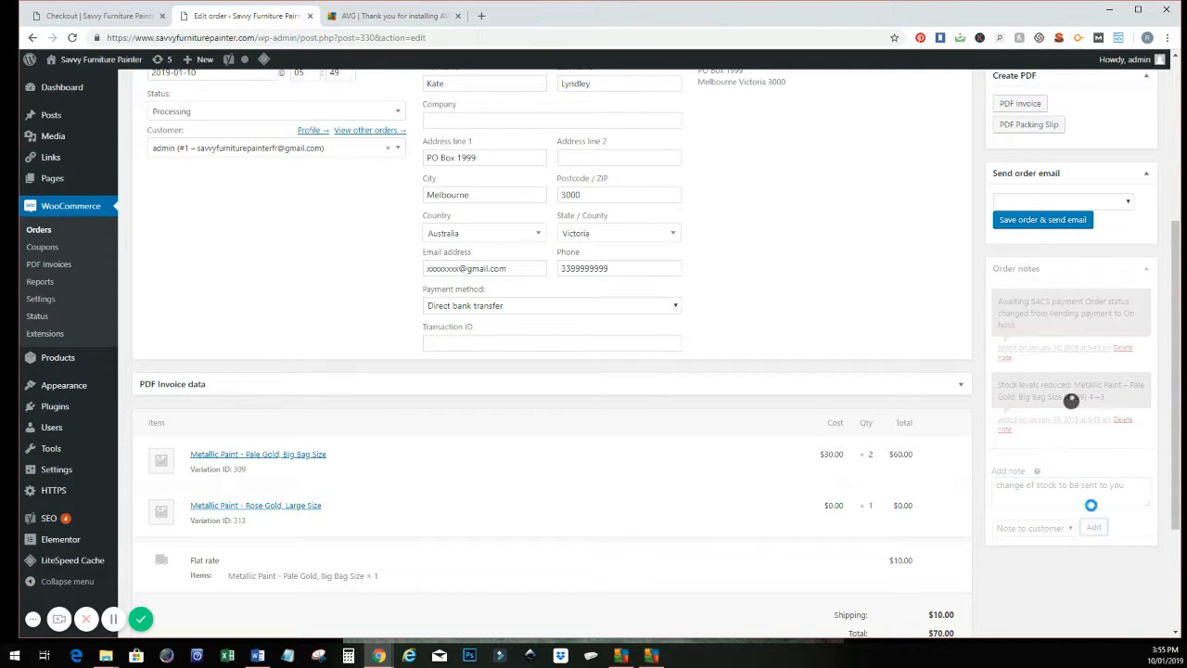
Step: Look through the types of order email that can be sent for the order, leaving none selected
scroll(1113, 448, "up", 2)
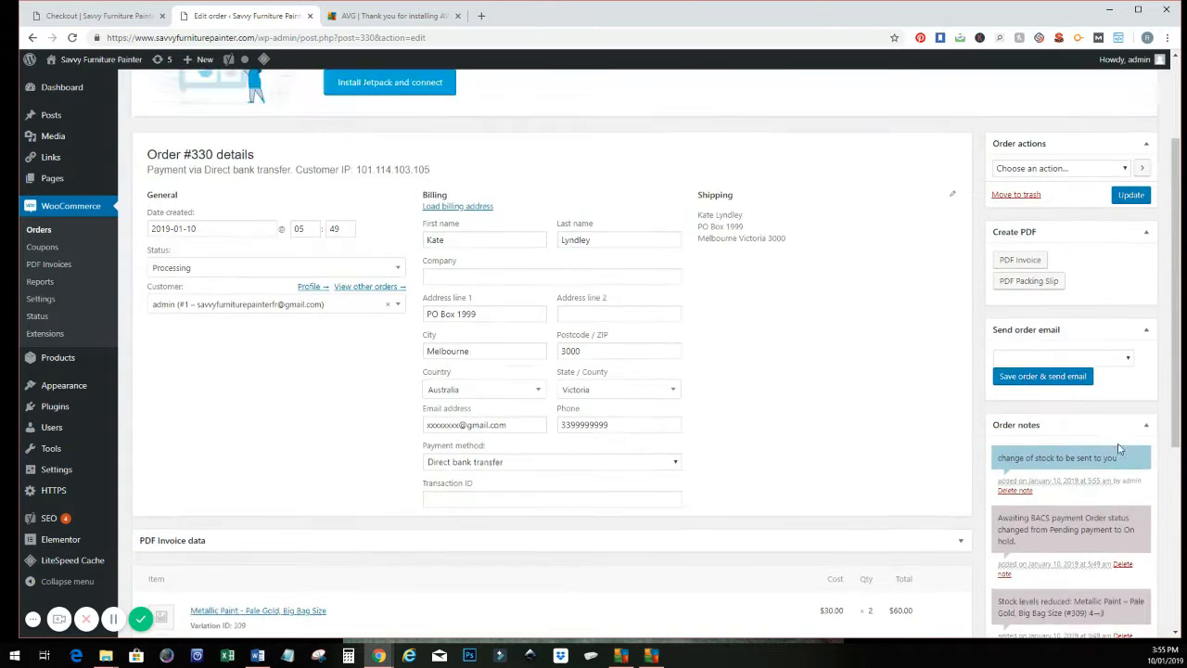
scroll(1119, 449, "up", 1)
left_click(1074, 453)
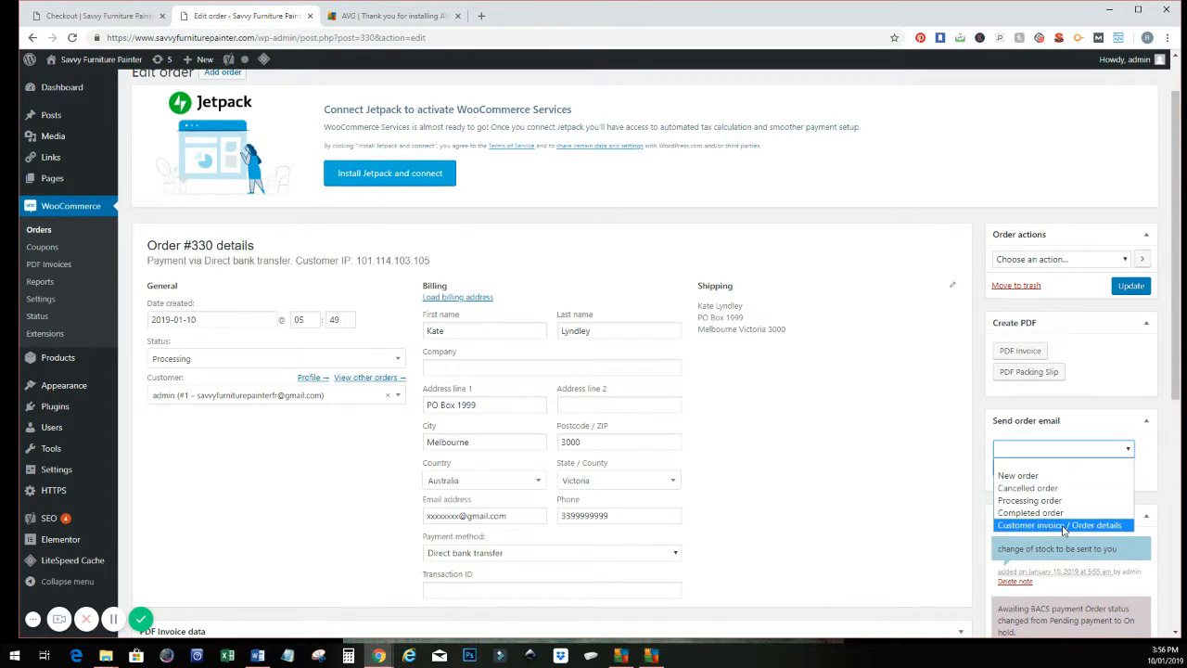
left_click(1072, 477)
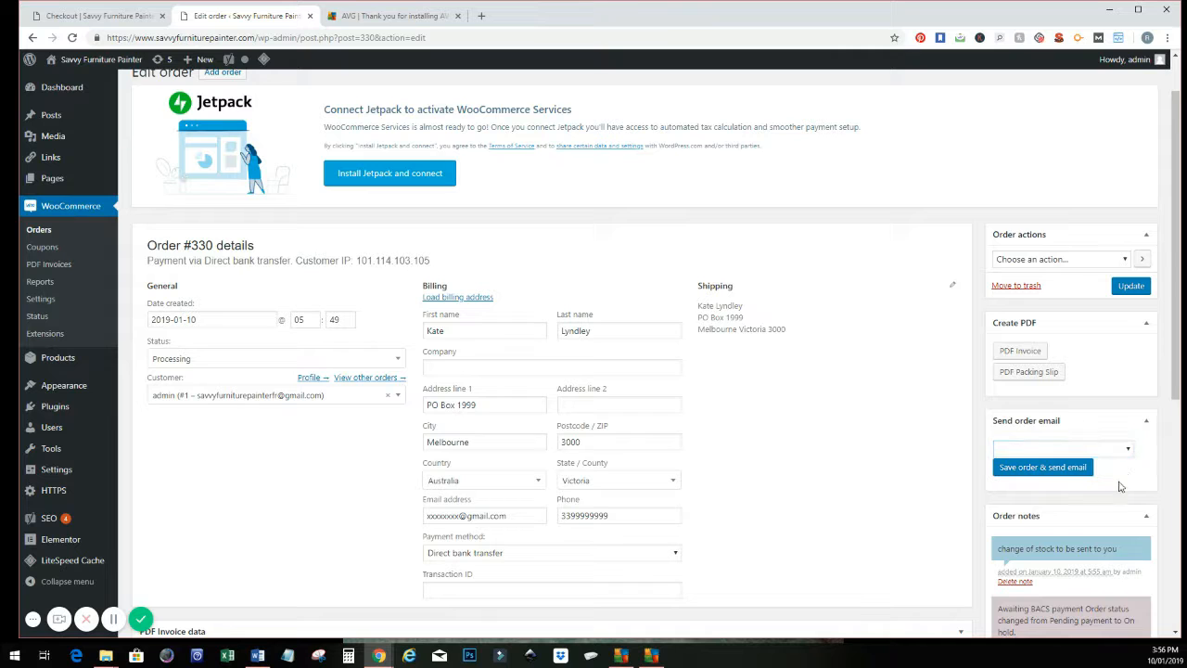
Step: Create the order's PDF invoice, check it, and return to the order's edit page
scroll(1160, 394, "up", 1)
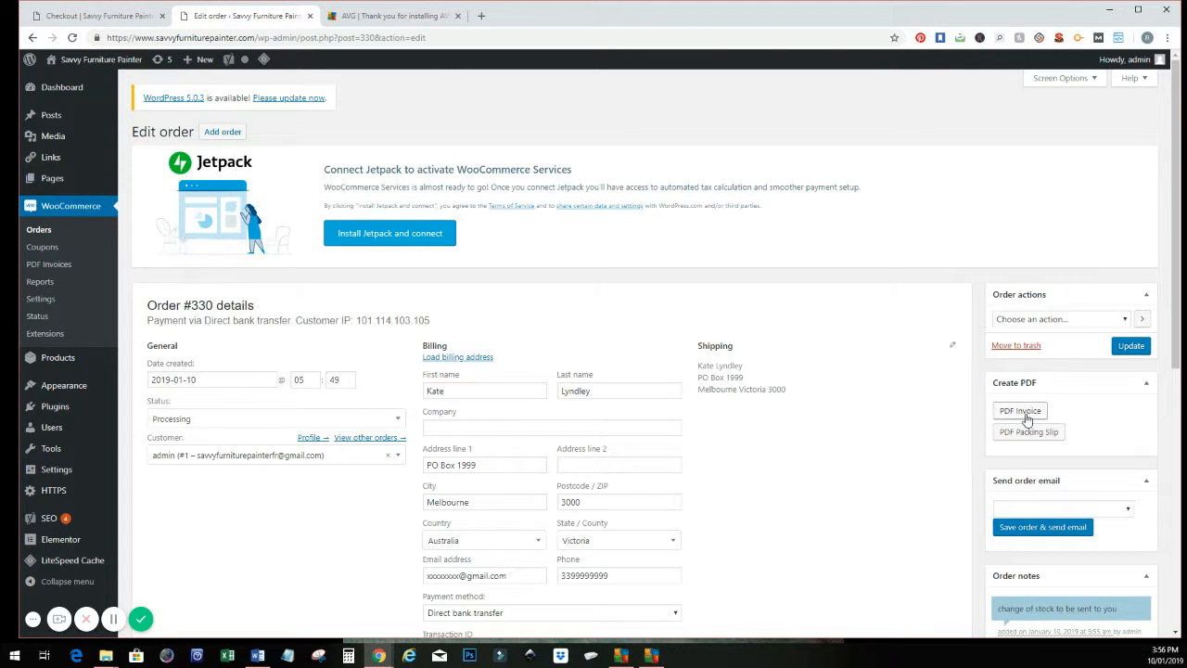
left_click(1026, 411)
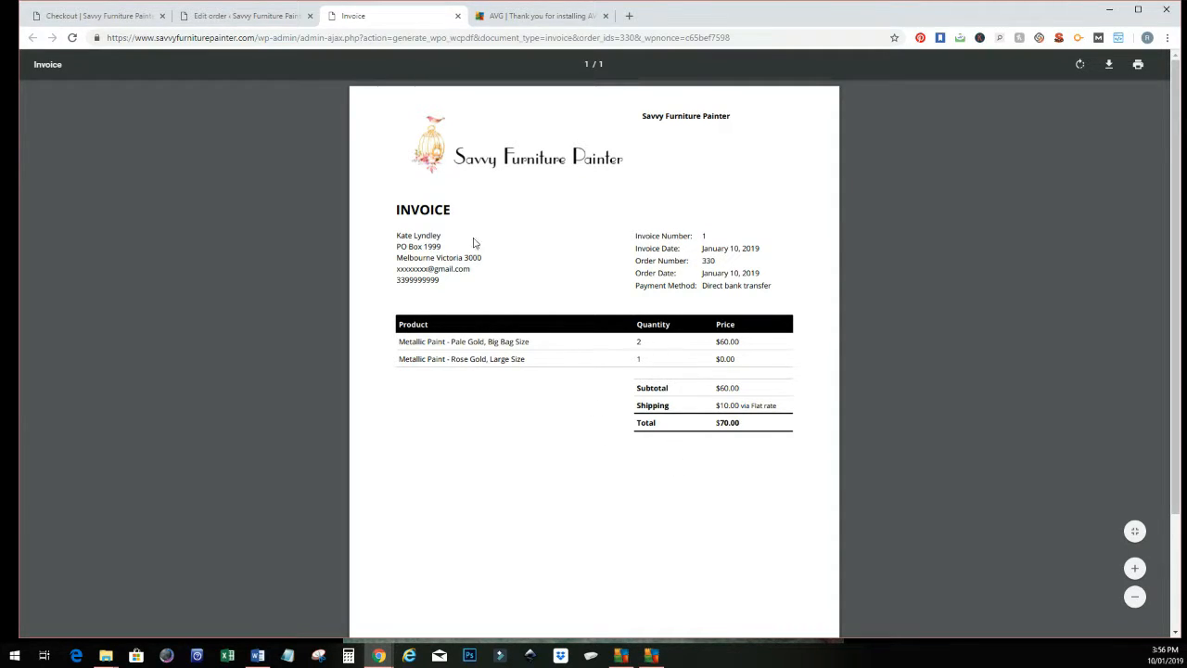
left_click(234, 16)
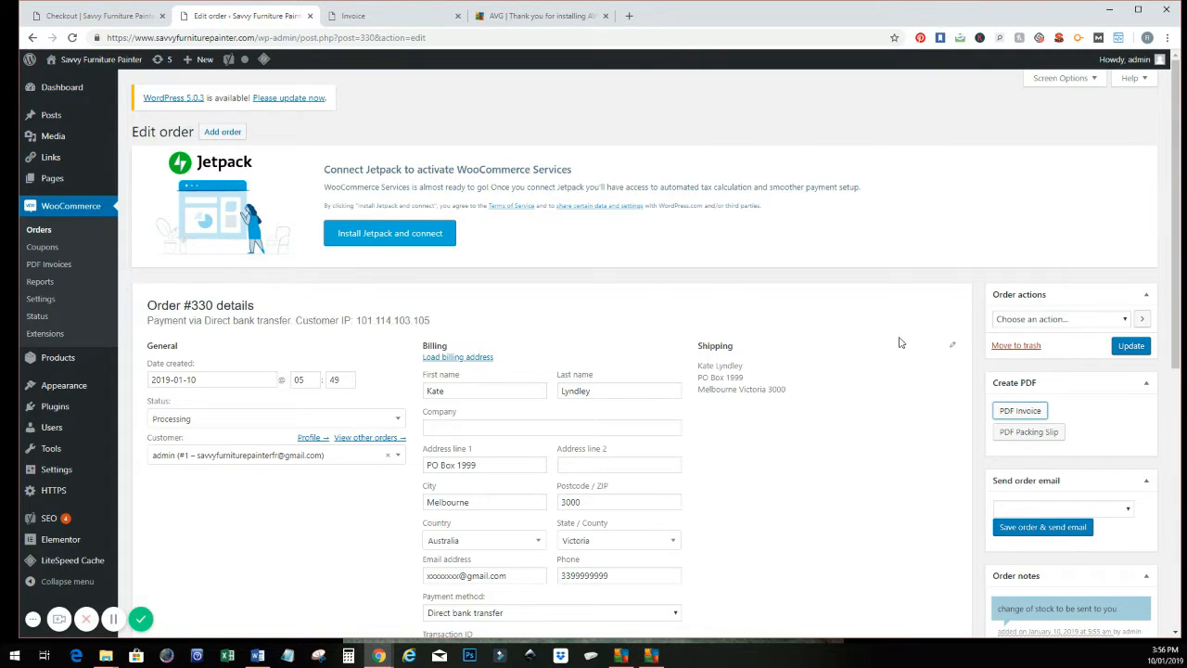
Step: Look through the available order actions without choosing one and update the order to save its changes
left_click(1053, 320)
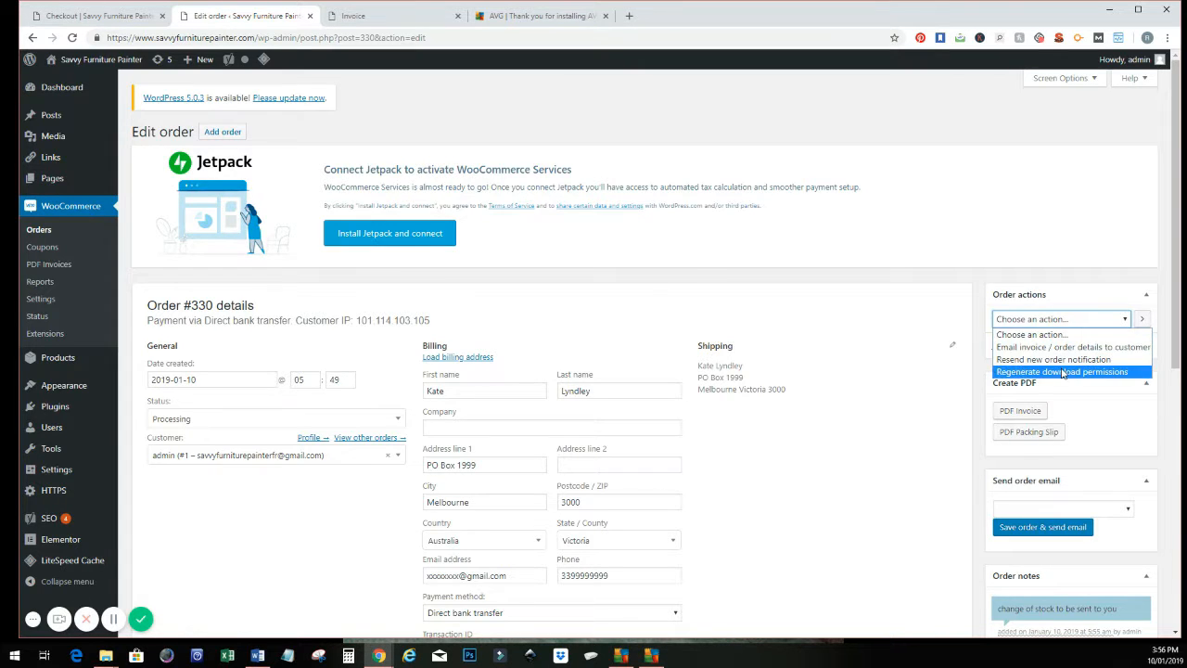
left_click(974, 291)
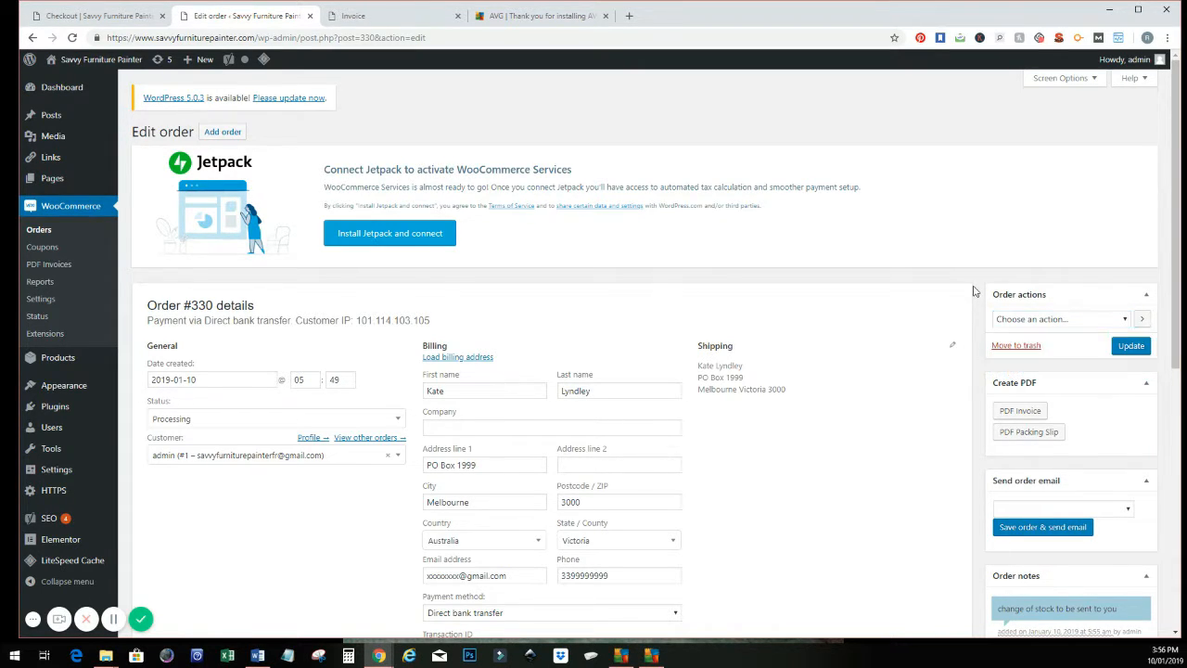
left_click(1128, 348)
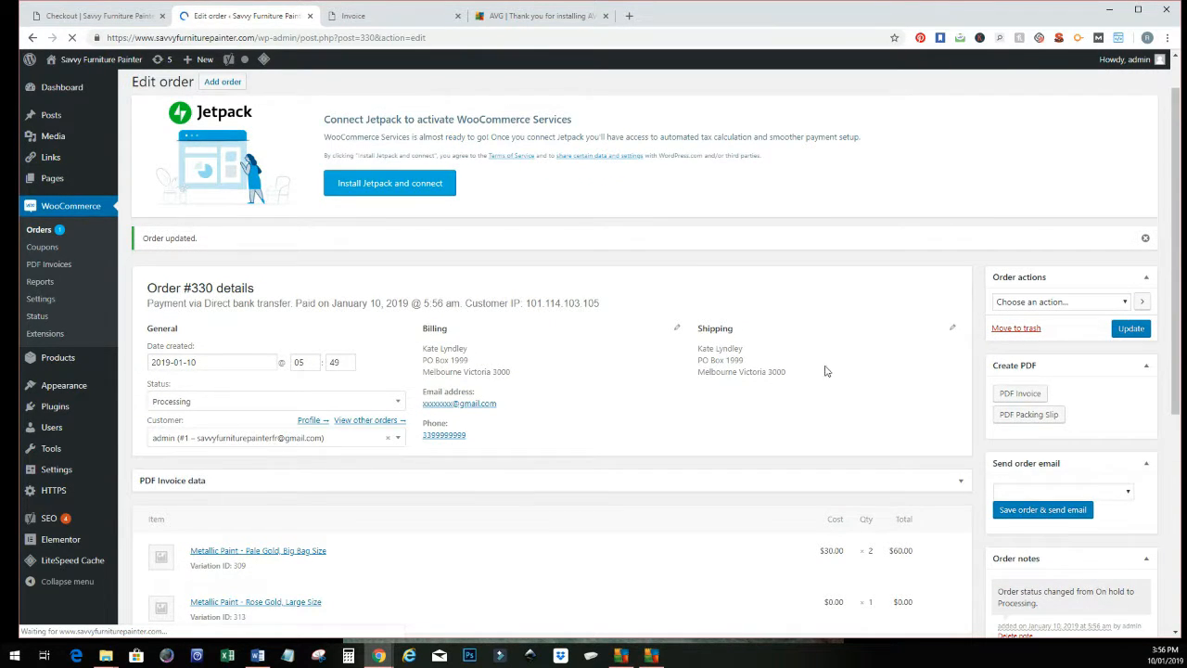
Step: Review the updated order's items, totals and notes, and return to the list of all orders
scroll(363, 438, "down", 3)
scroll(364, 435, "down", 2)
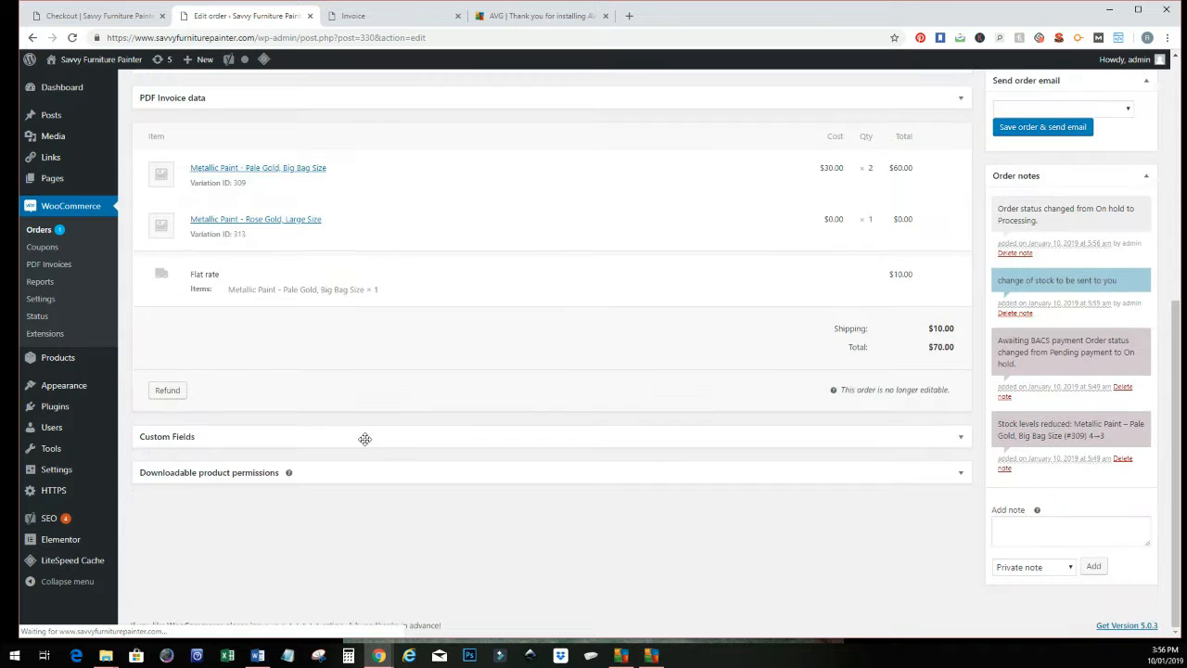
scroll(432, 423, "up", 3)
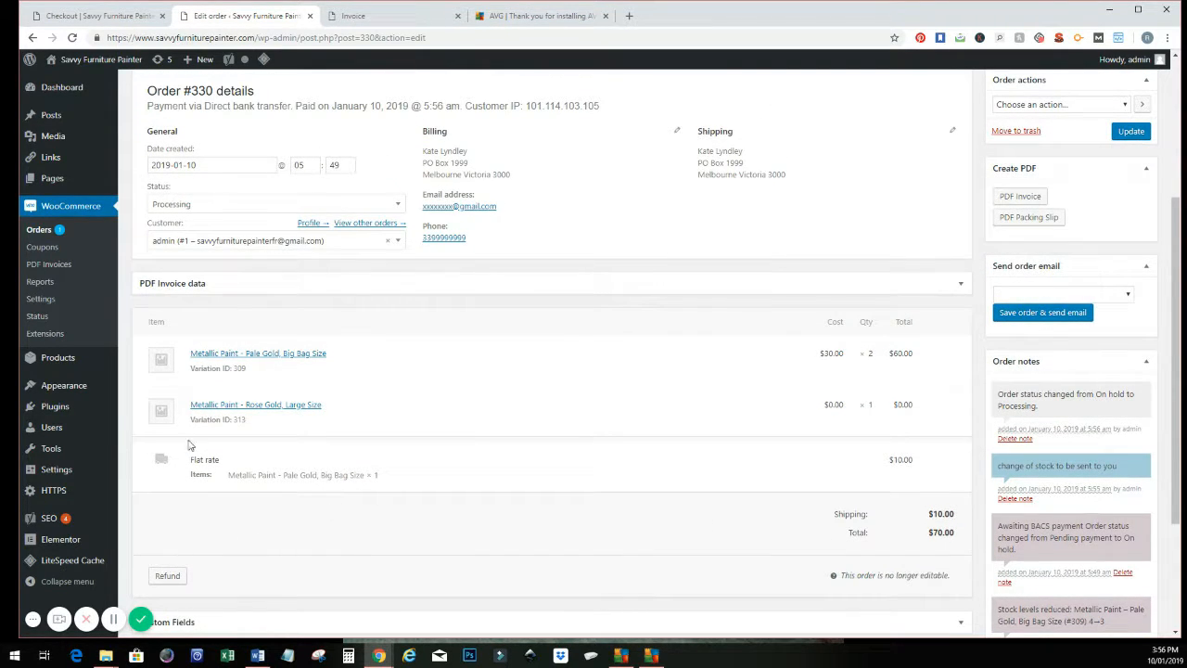
left_click(34, 231)
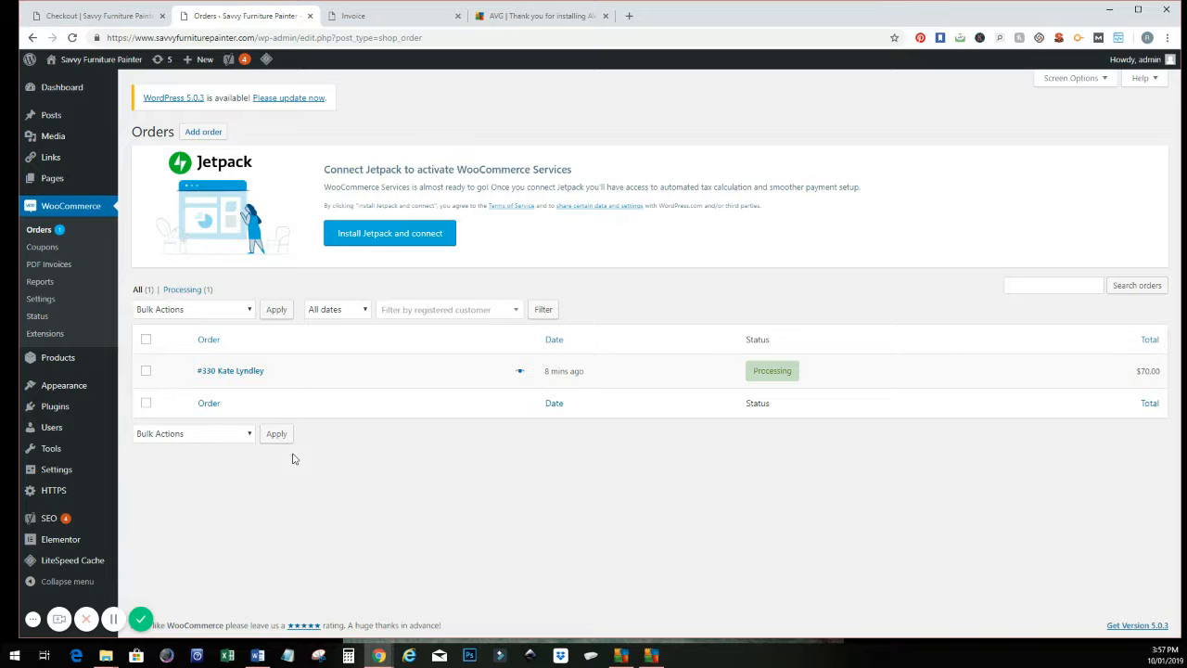
left_click(140, 620)
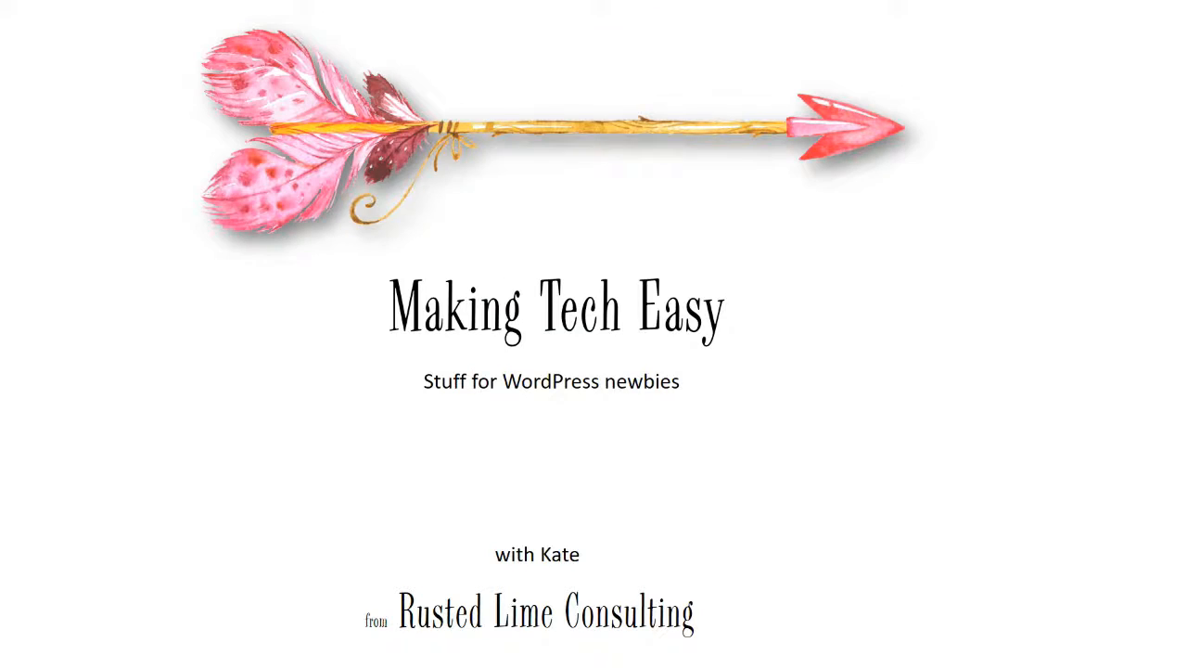